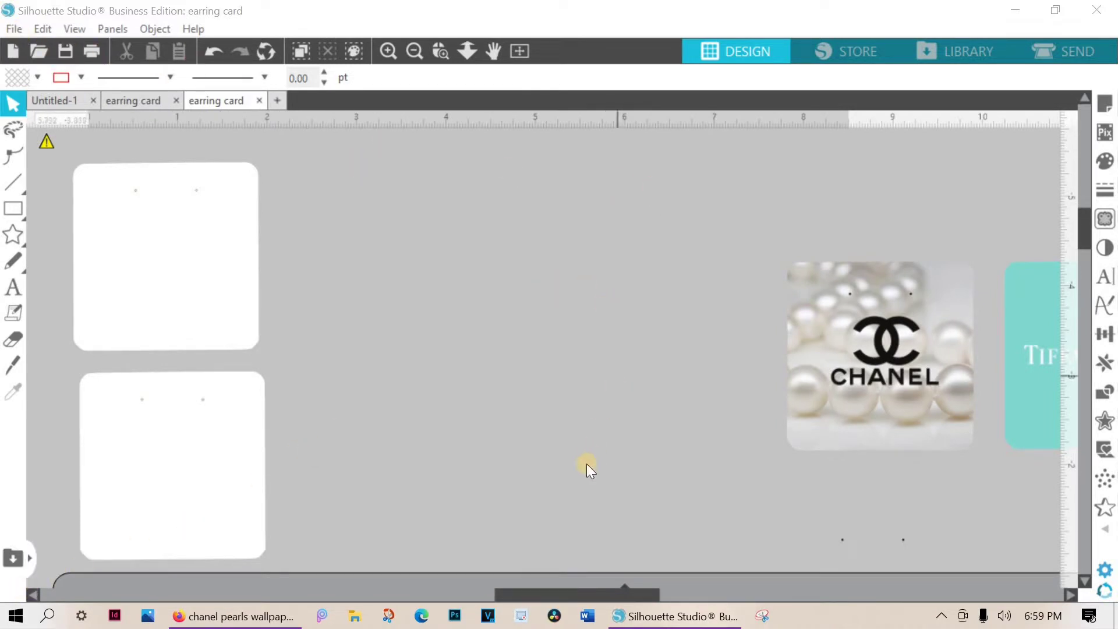
Place the scanned card image img002.jpg from the Pictures folder into the earring card design.
left_click(353, 617)
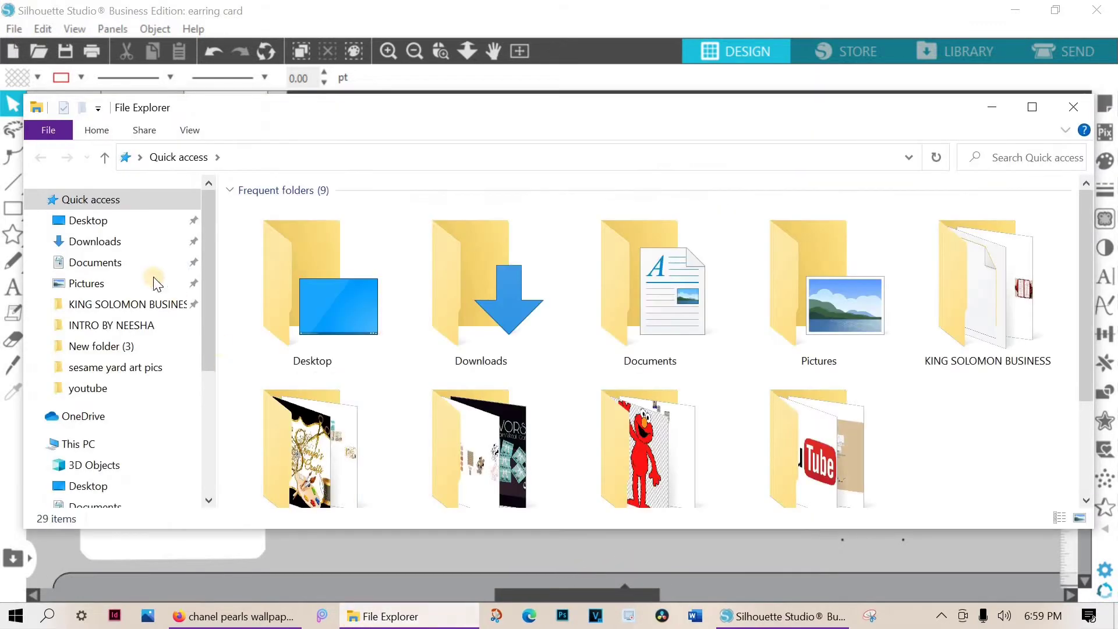
left_click(104, 285)
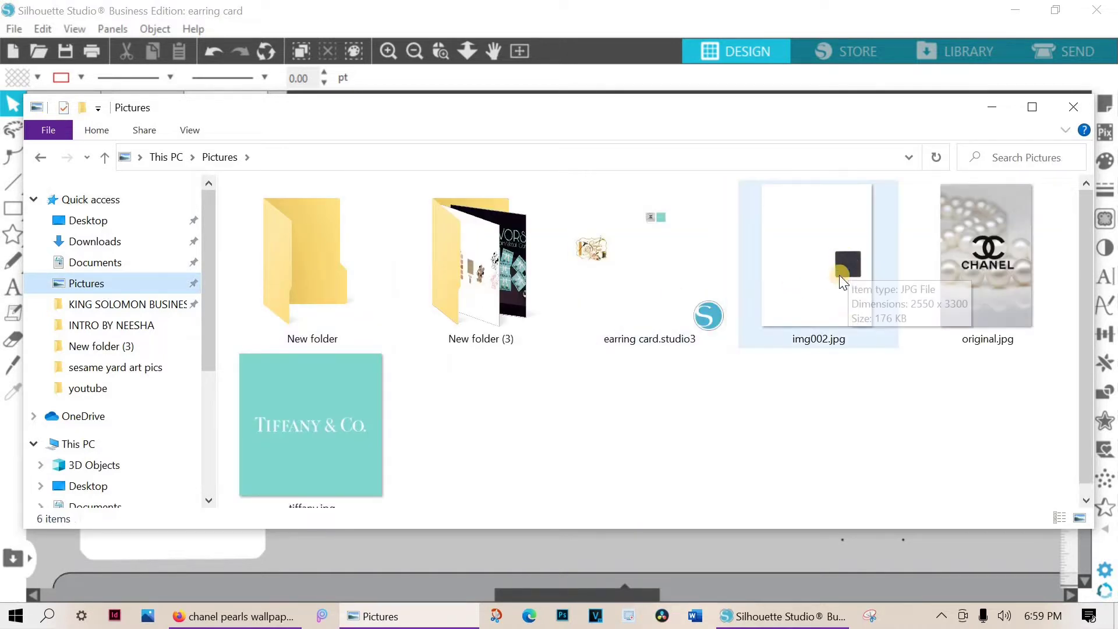
left_click_drag(836, 256, 526, 275)
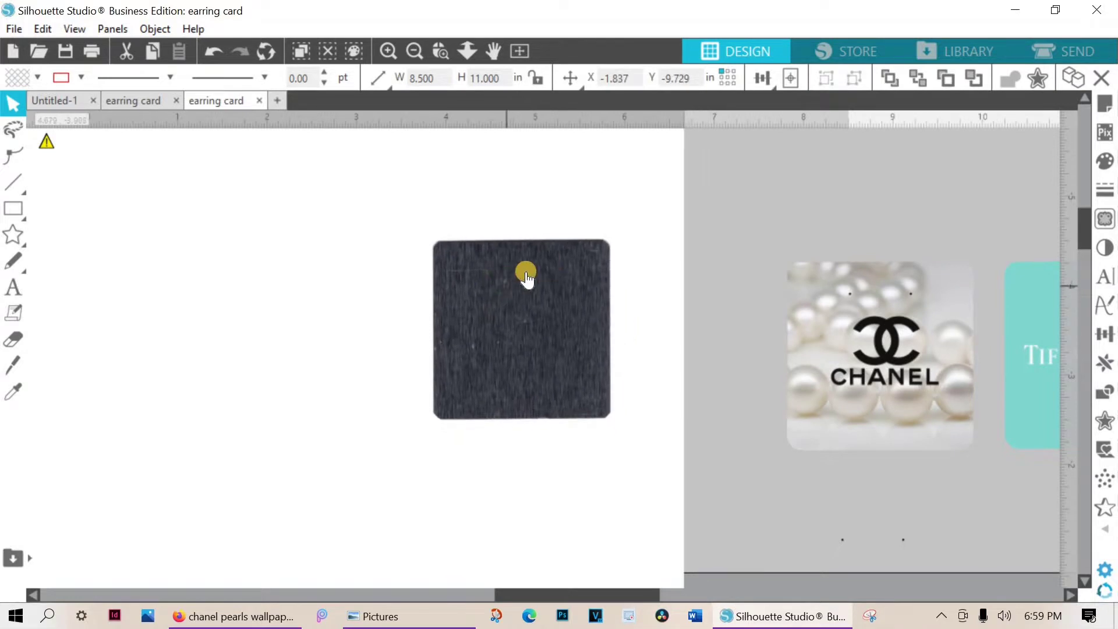
left_click(627, 318)
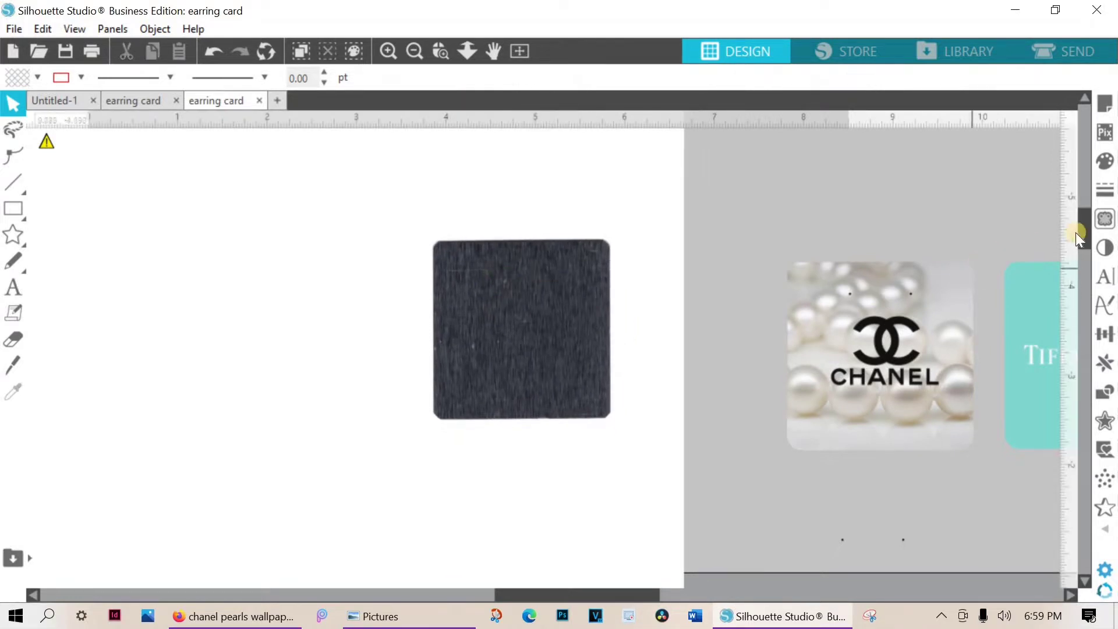
Mark a trace area of about 2.34 by 2.36 in around the dark card in the scan.
left_click(1104, 220)
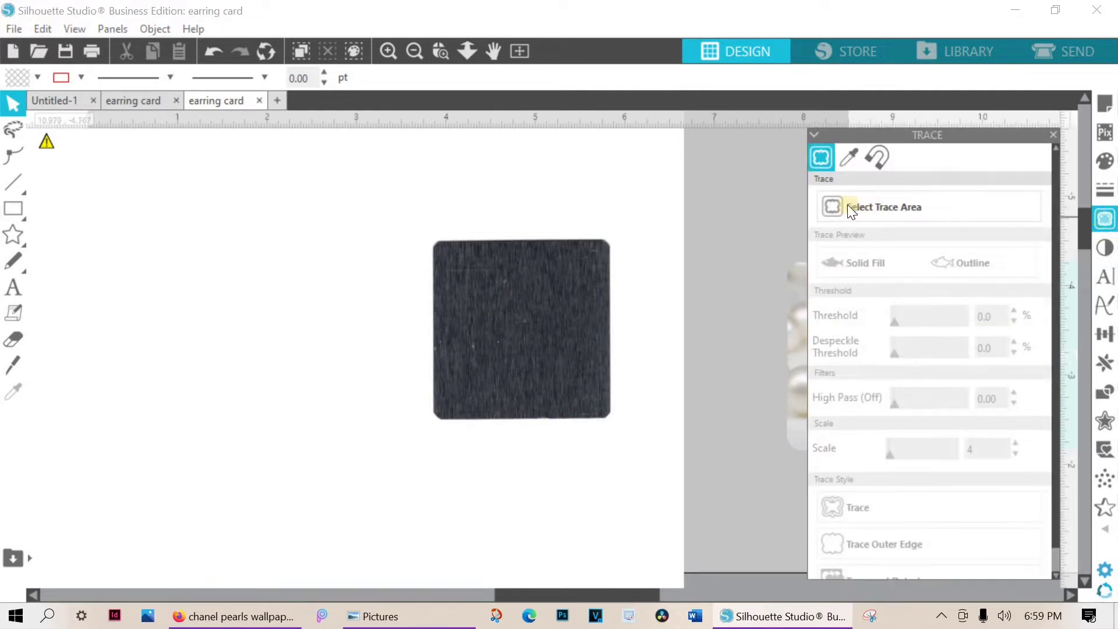
left_click(835, 207)
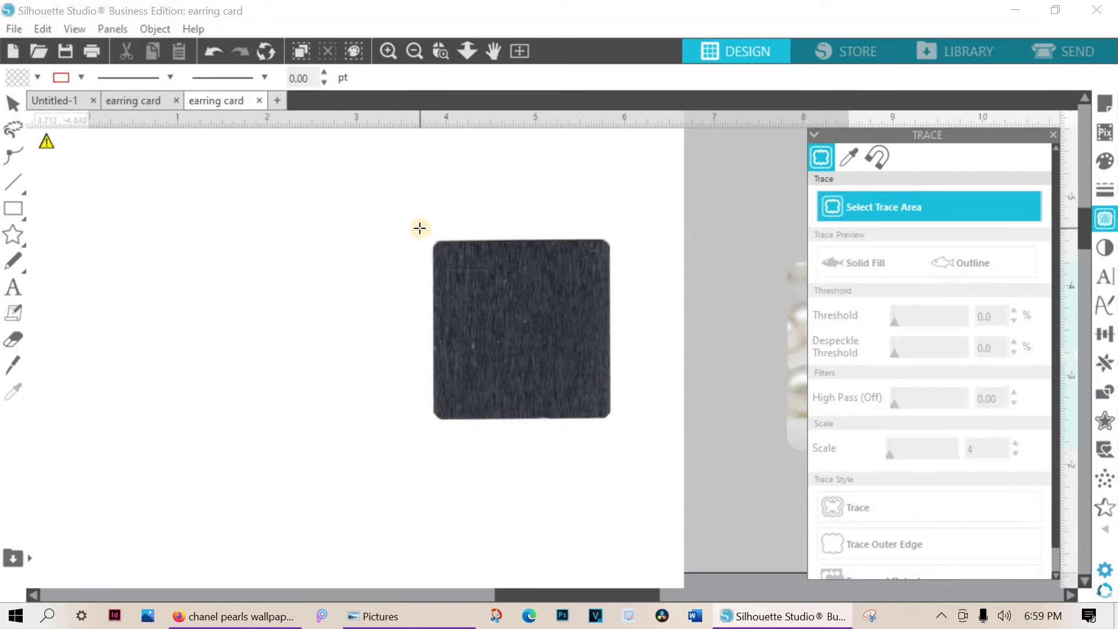
mouse_move(419, 229)
left_mouse_down()
mouse_move(499, 326)
mouse_move(645, 434)
mouse_move(633, 453)
mouse_move(626, 438)
left_mouse_up()
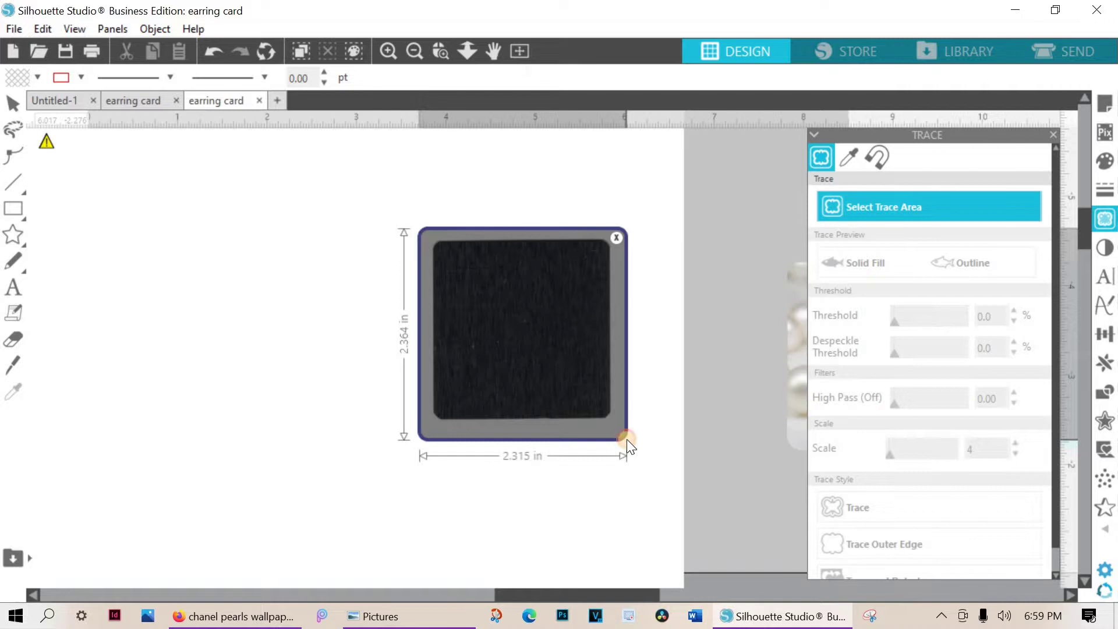
left_click_drag(626, 439, 629, 441)
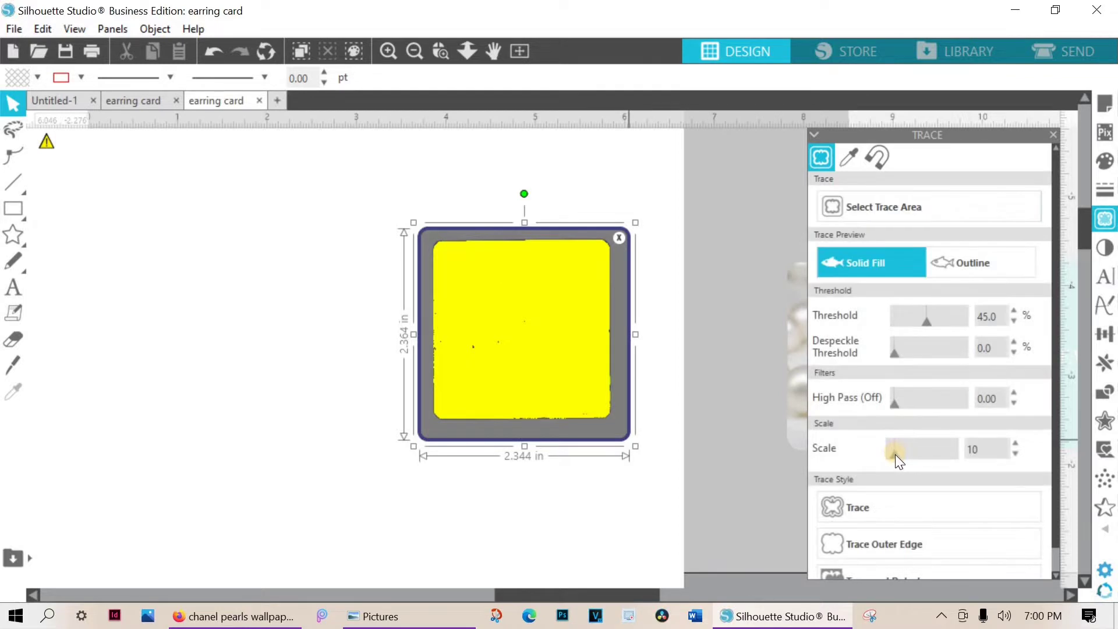
Set the trace scale to 4 and the threshold to 82%, and trace the dark card.
left_click_drag(896, 454, 883, 455)
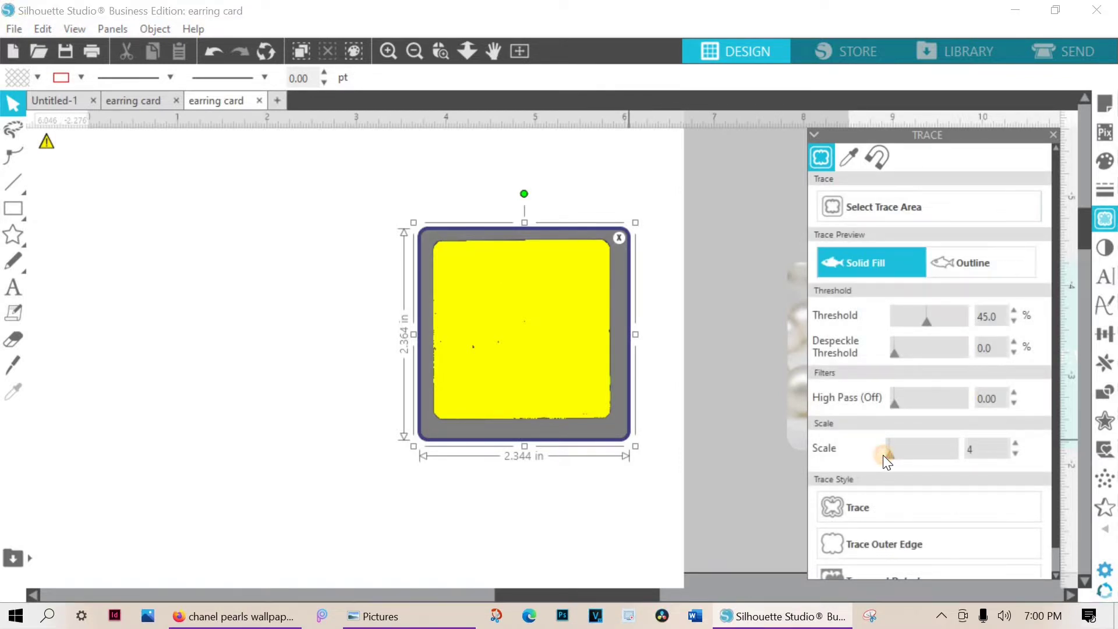
left_click(928, 321)
left_click_drag(927, 321, 948, 327)
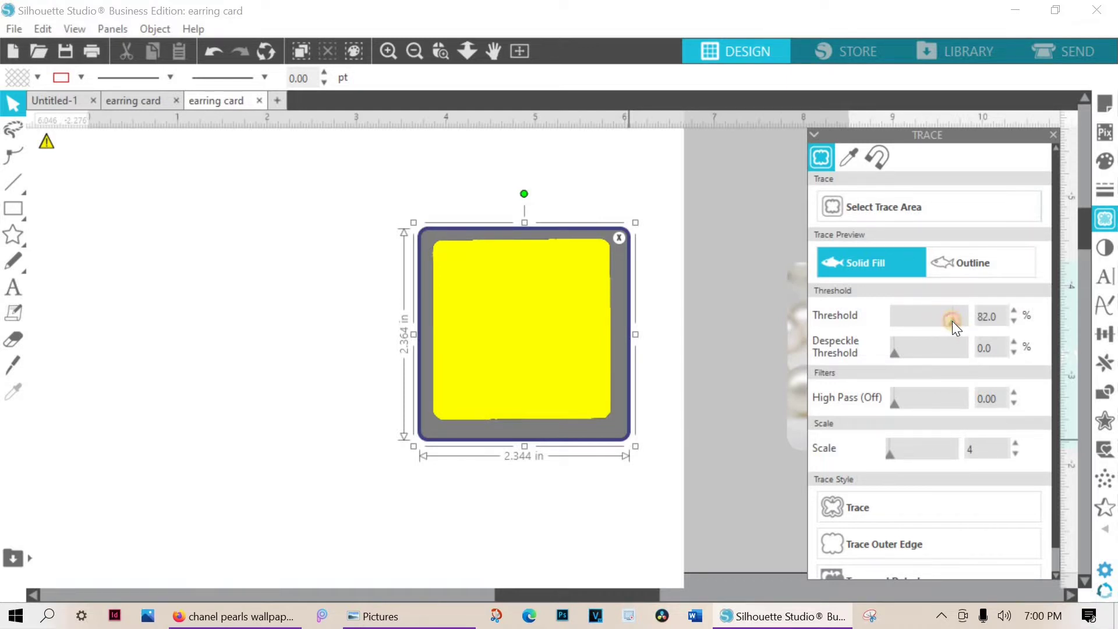
left_click(853, 512)
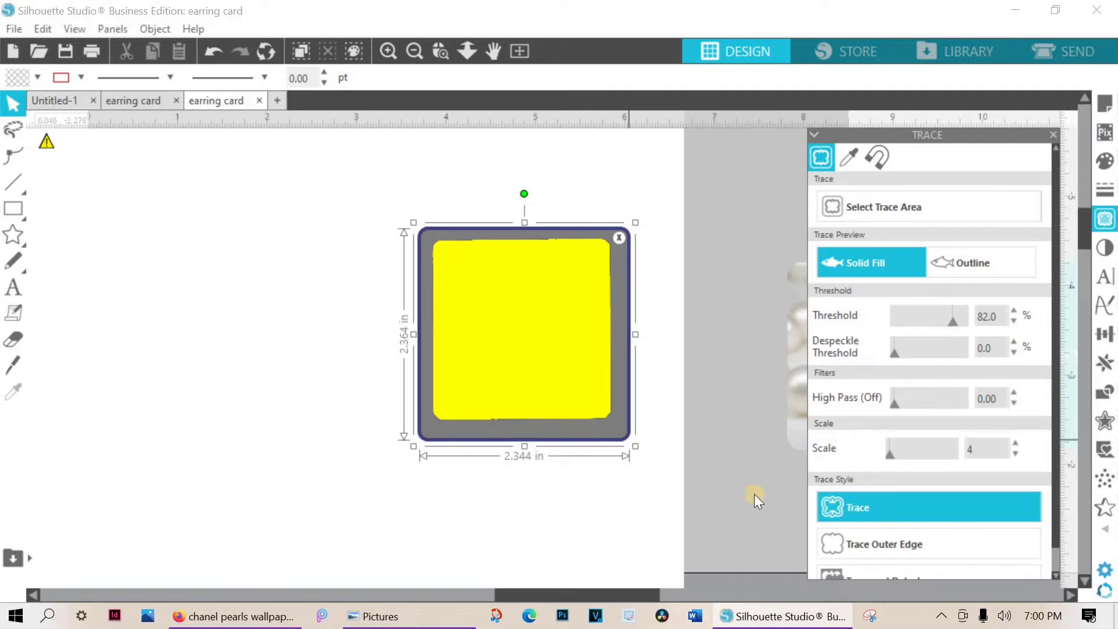
Move the scan off the traced outline and delete it, and place the outline beside the white cards.
mouse_move(653, 445)
left_mouse_down()
mouse_move(328, 432)
mouse_move(365, 433)
left_mouse_up()
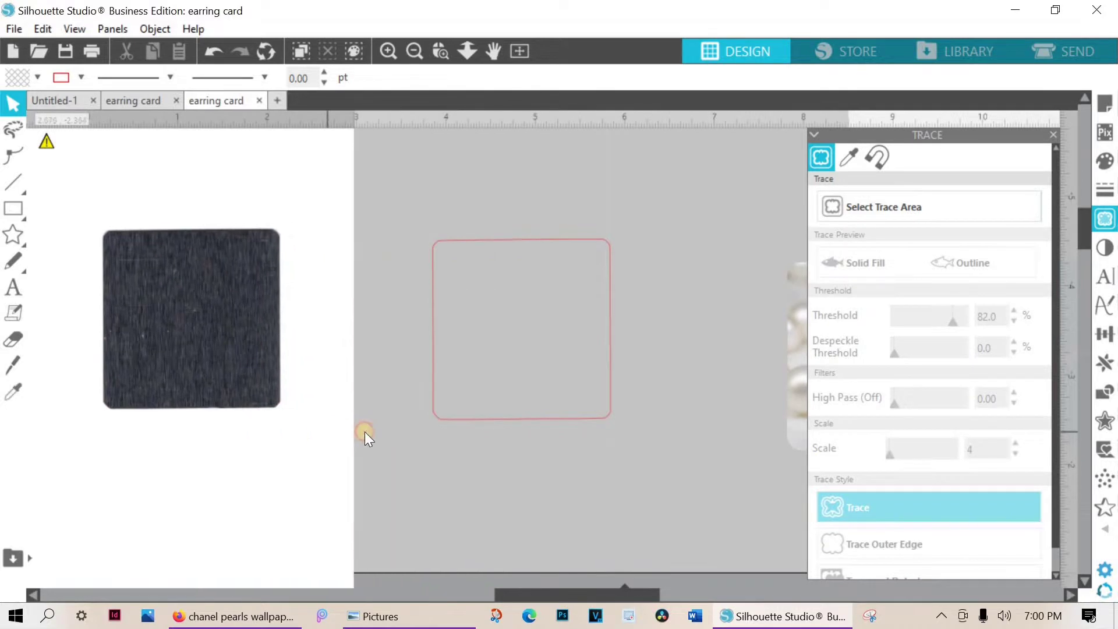
left_click_drag(549, 419, 604, 441)
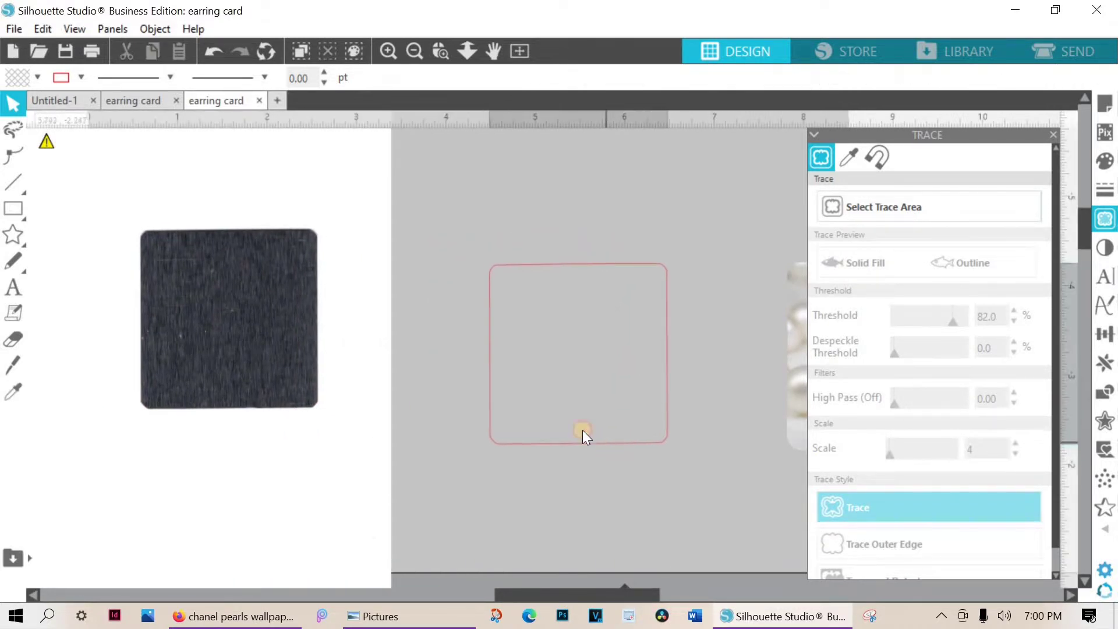
left_click(343, 330)
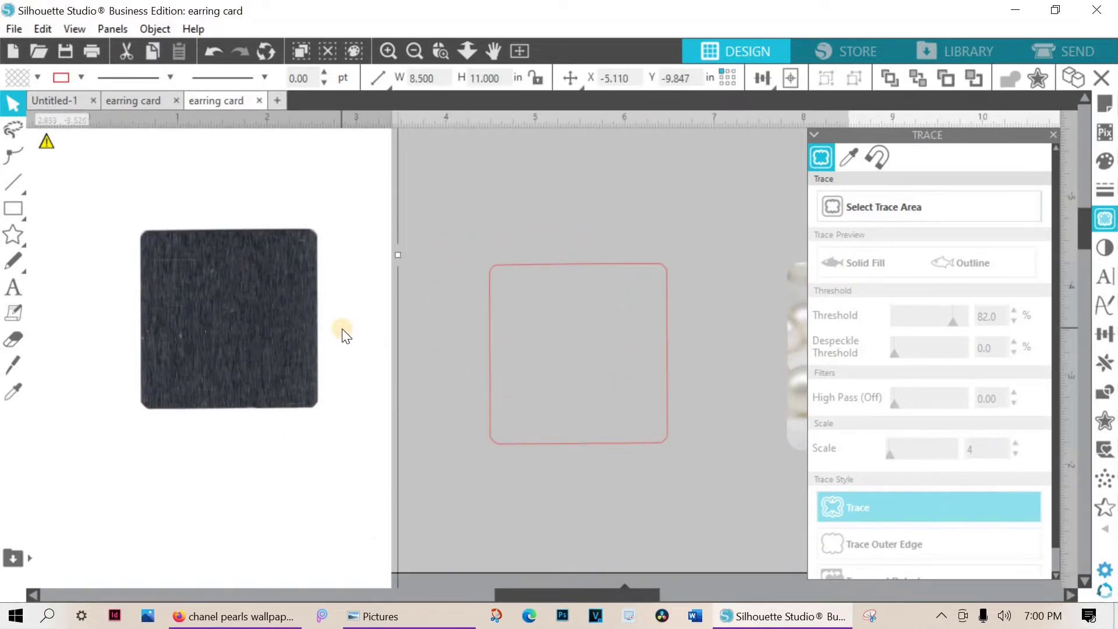
key("Delete")
mouse_move(491, 343)
left_mouse_down()
mouse_move(418, 310)
mouse_move(392, 267)
mouse_move(379, 275)
mouse_move(399, 252)
mouse_move(393, 263)
mouse_move(391, 217)
left_mouse_up()
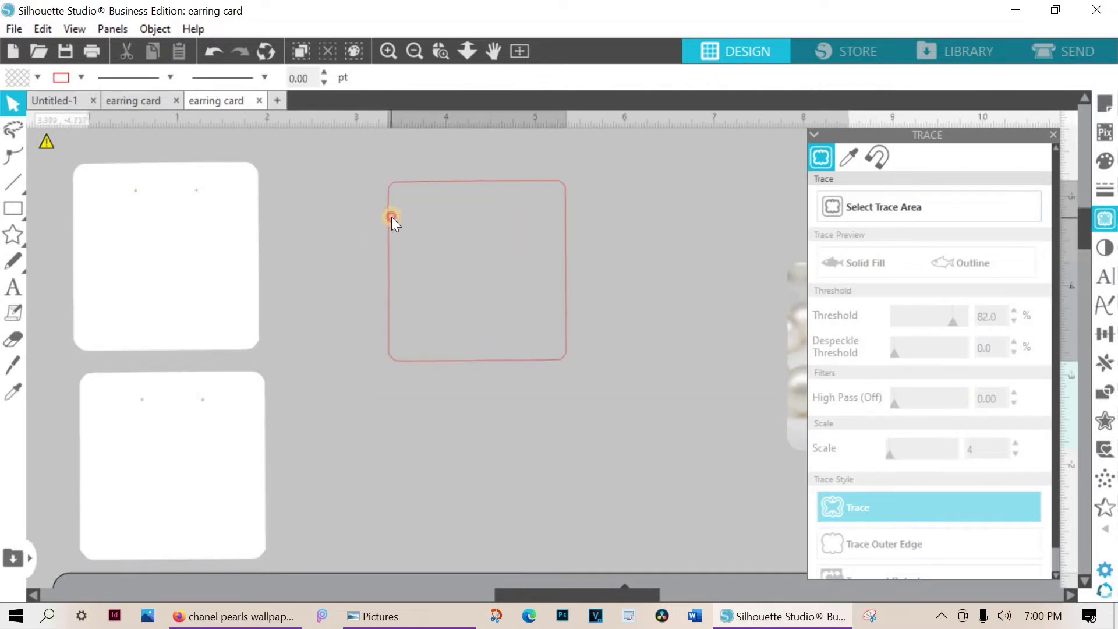
Offset the traced card outline outward by 0.055 in with rounded corners.
left_click(390, 212)
left_click(390, 208)
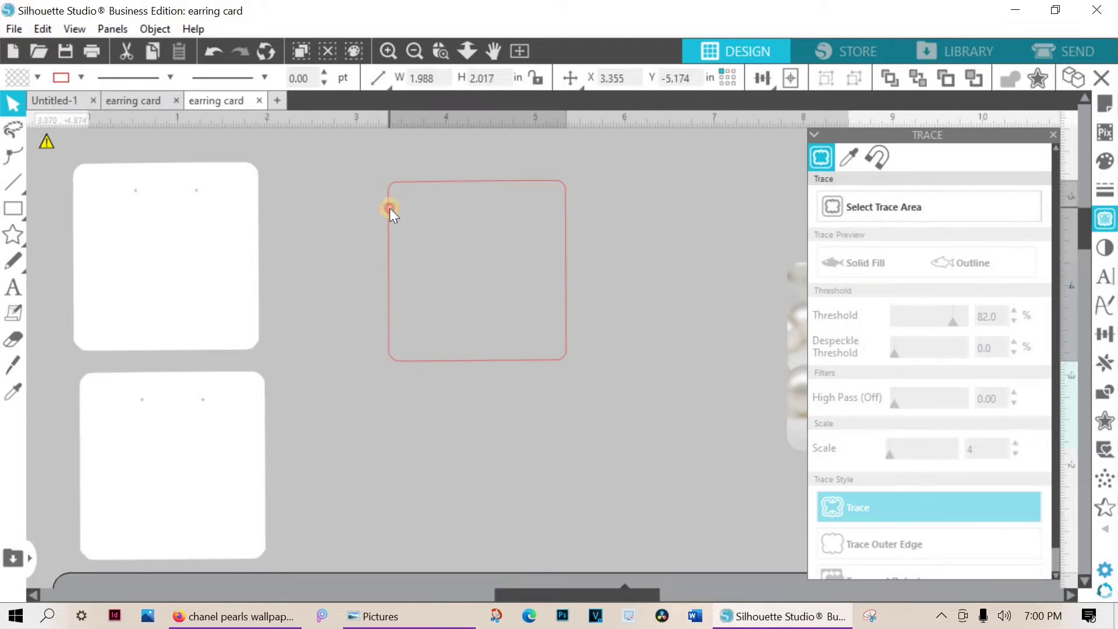
left_click(390, 208)
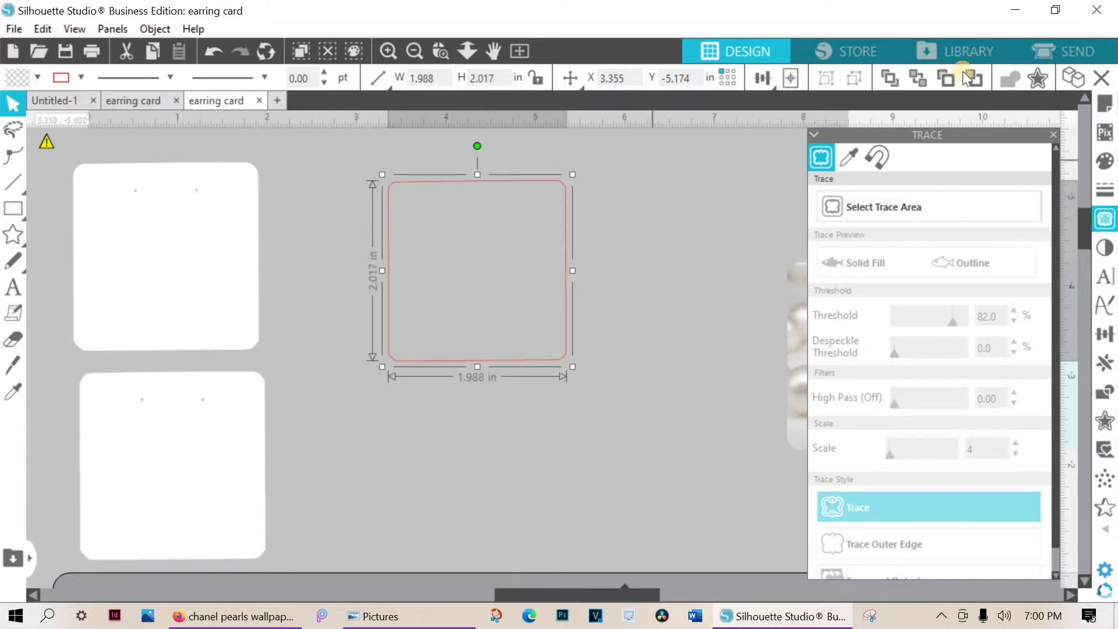
left_click(1036, 77)
left_click(945, 178)
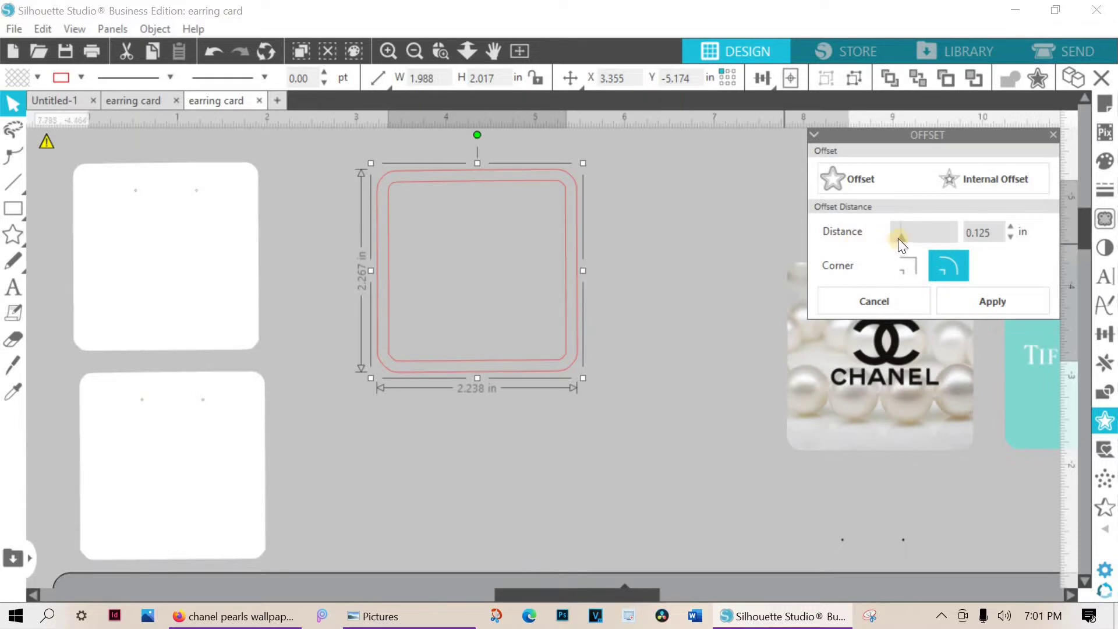
left_click_drag(898, 238, 897, 239)
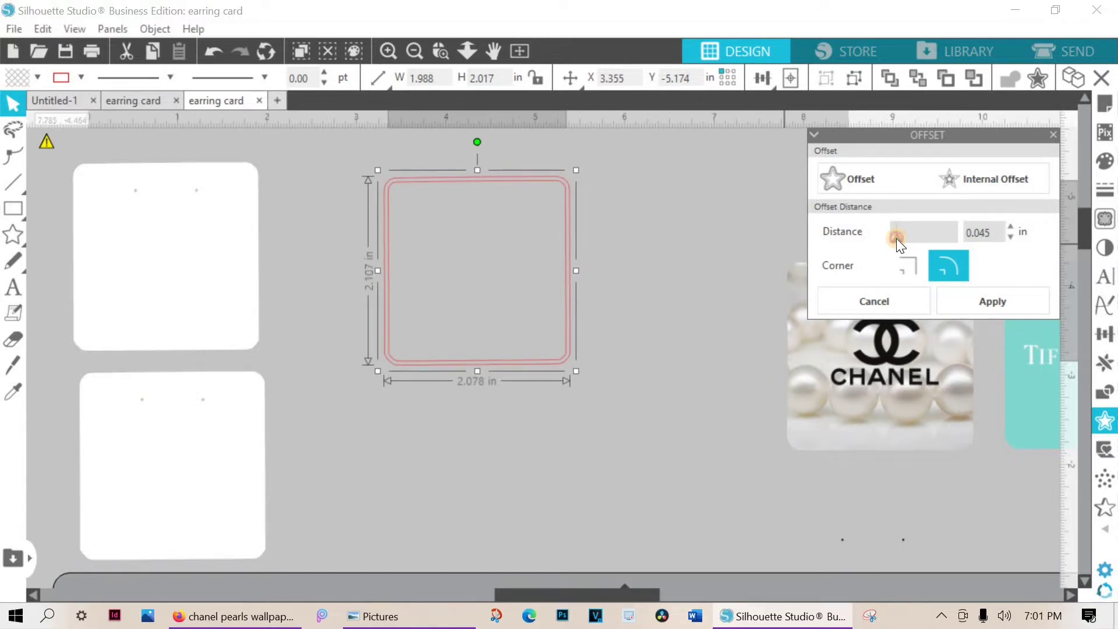
left_click_drag(896, 239, 897, 239)
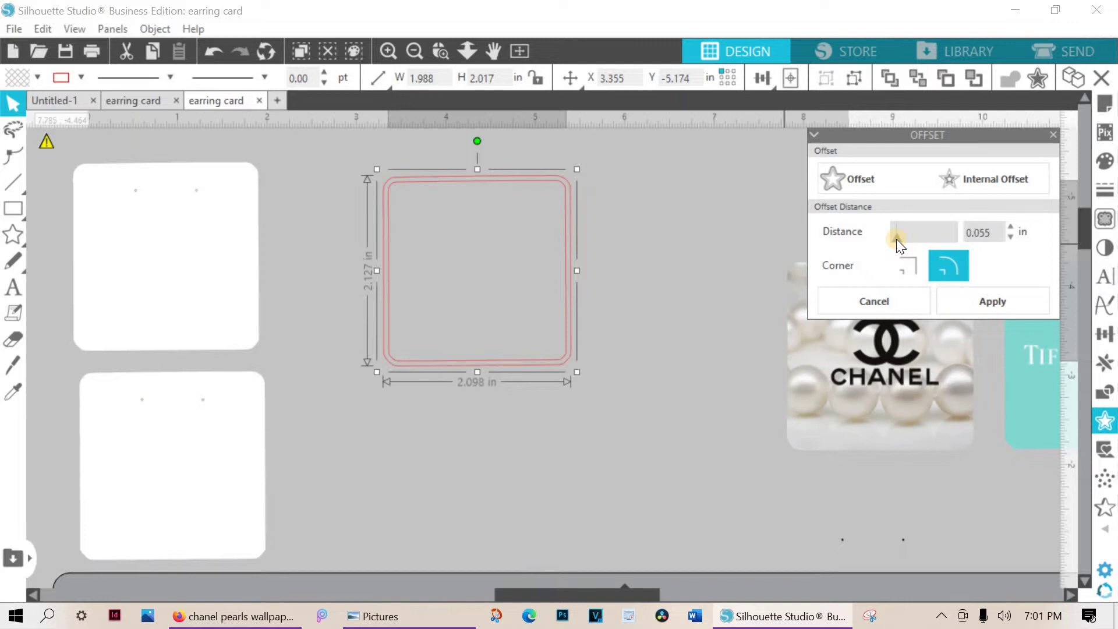
left_click(615, 247)
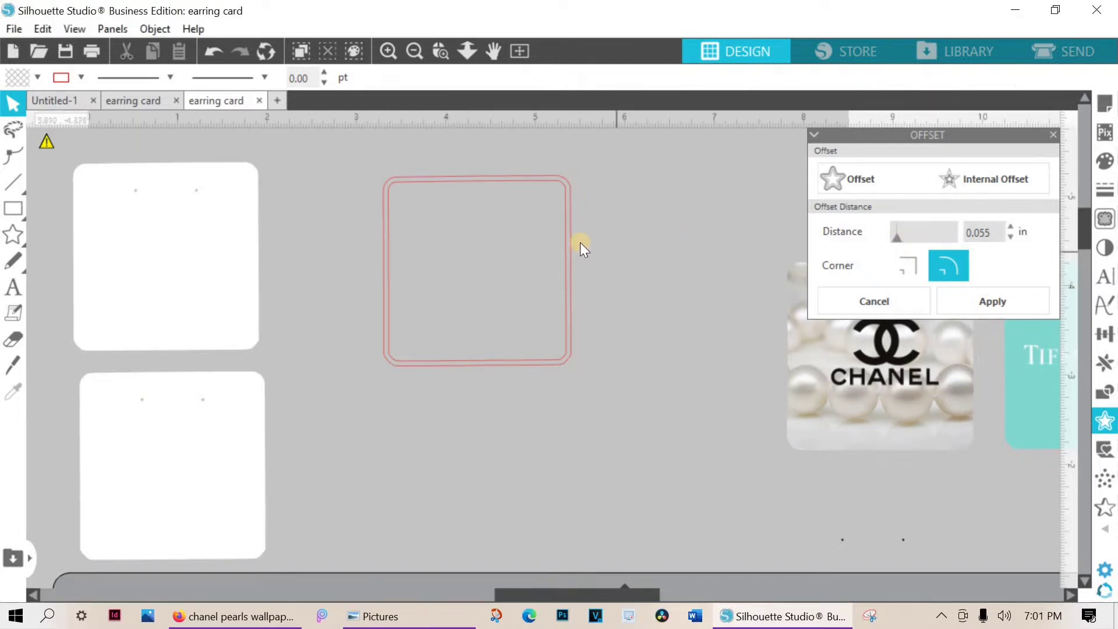
Pull the original inner outline out and delete it, and move the offset outline toward the middle of the workspace.
left_click_drag(561, 188, 735, 327)
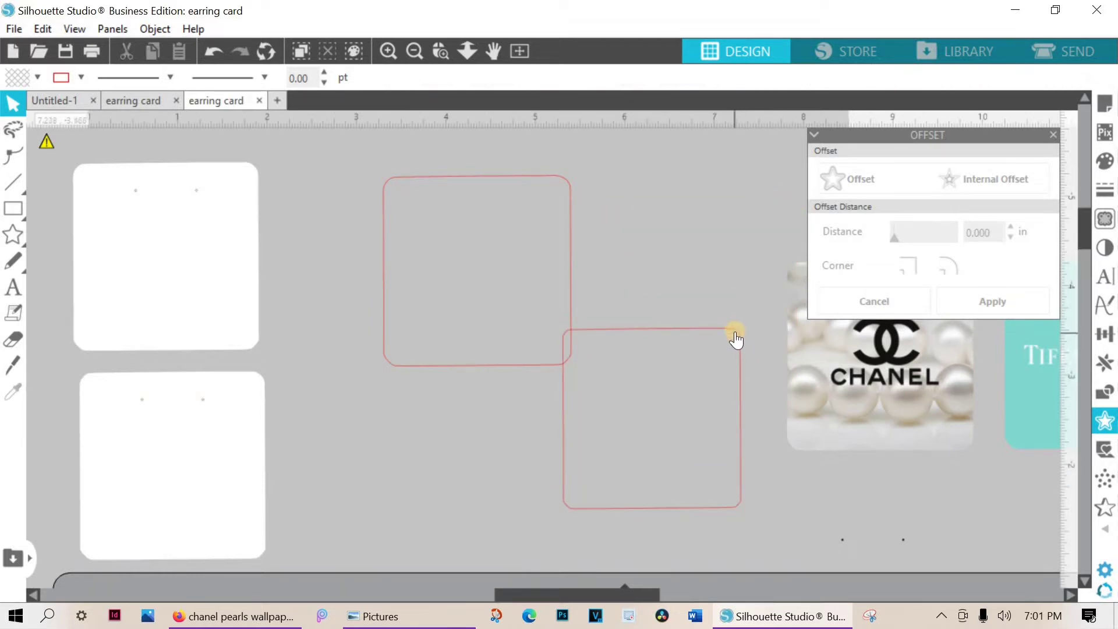
left_click(736, 338)
key("Delete")
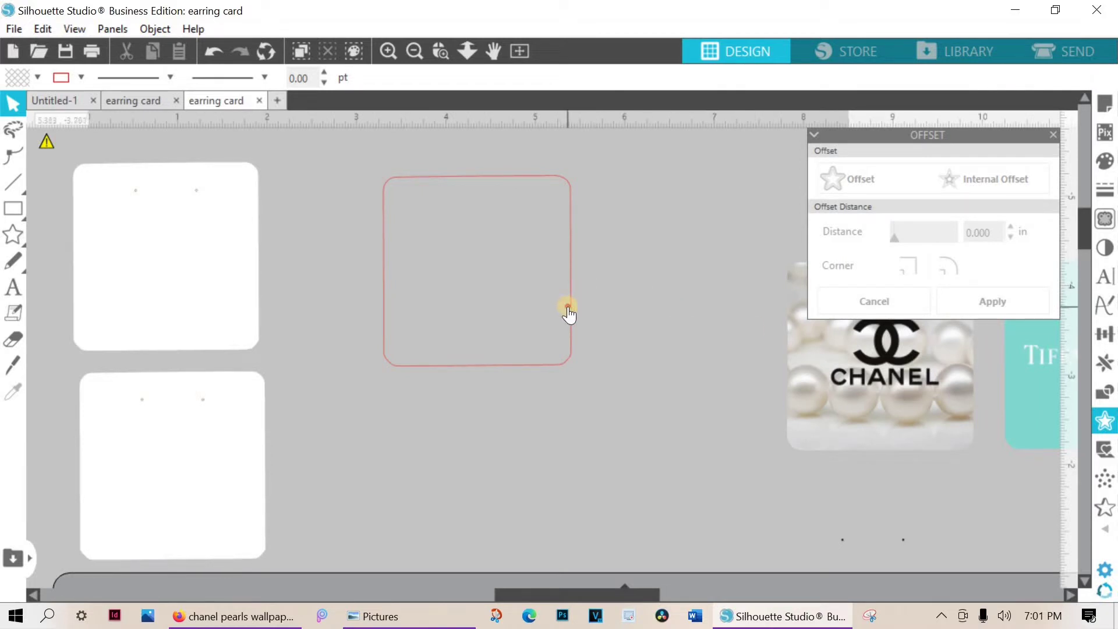
left_click_drag(568, 312, 676, 392)
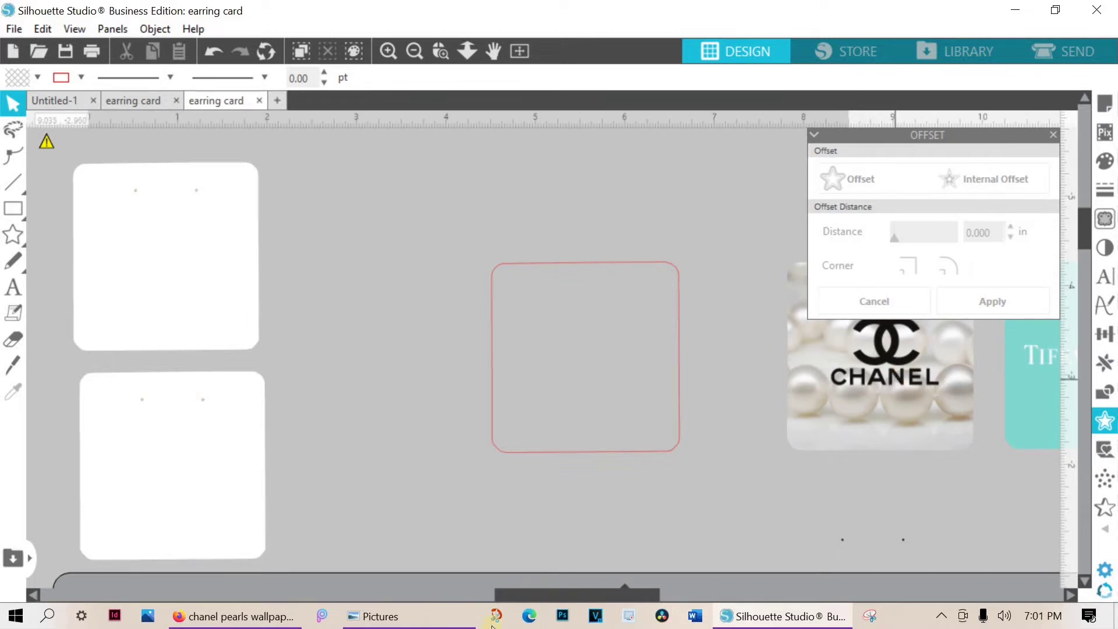
Fill the offset card outline with tiffany.jpg from the Pictures folder and move the filled card slightly down.
mouse_move(395, 621)
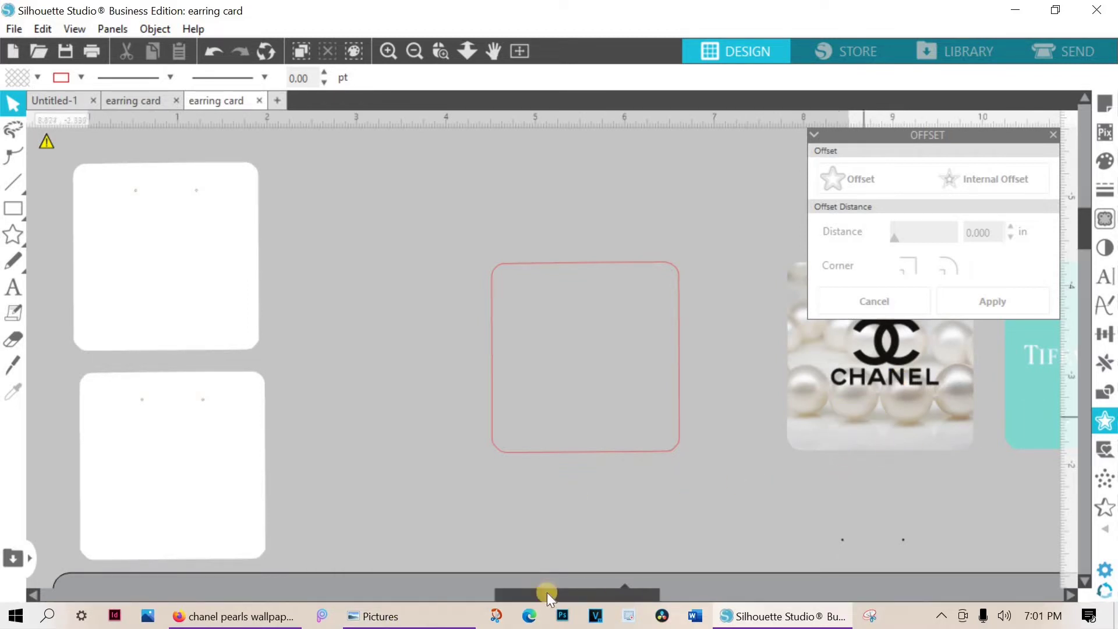
left_click(678, 402)
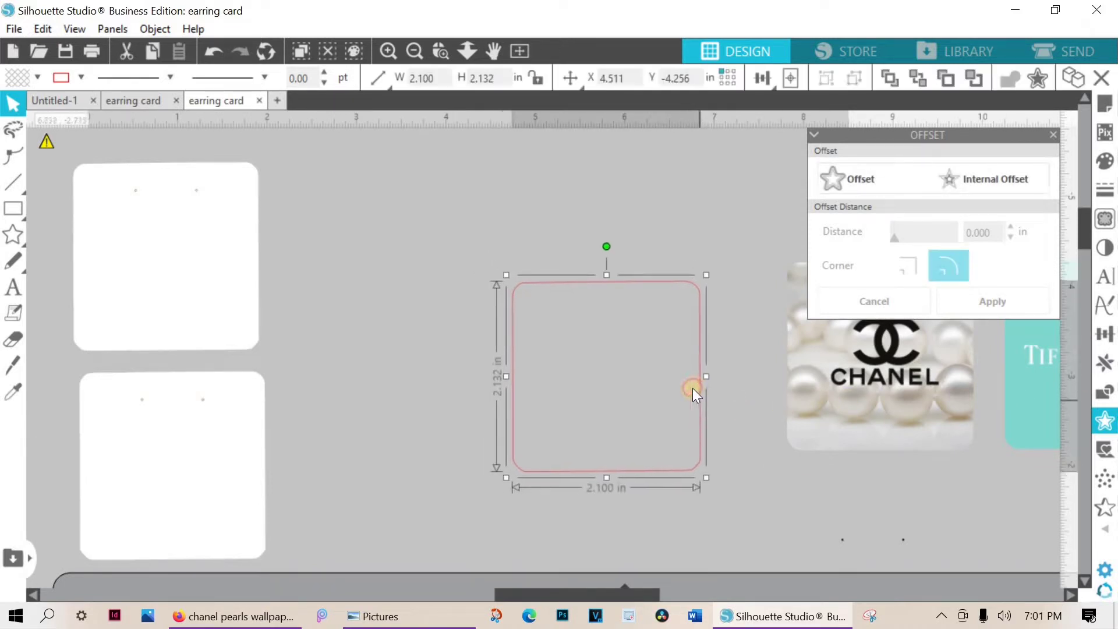
left_click_drag(692, 388, 685, 375)
left_click(427, 615)
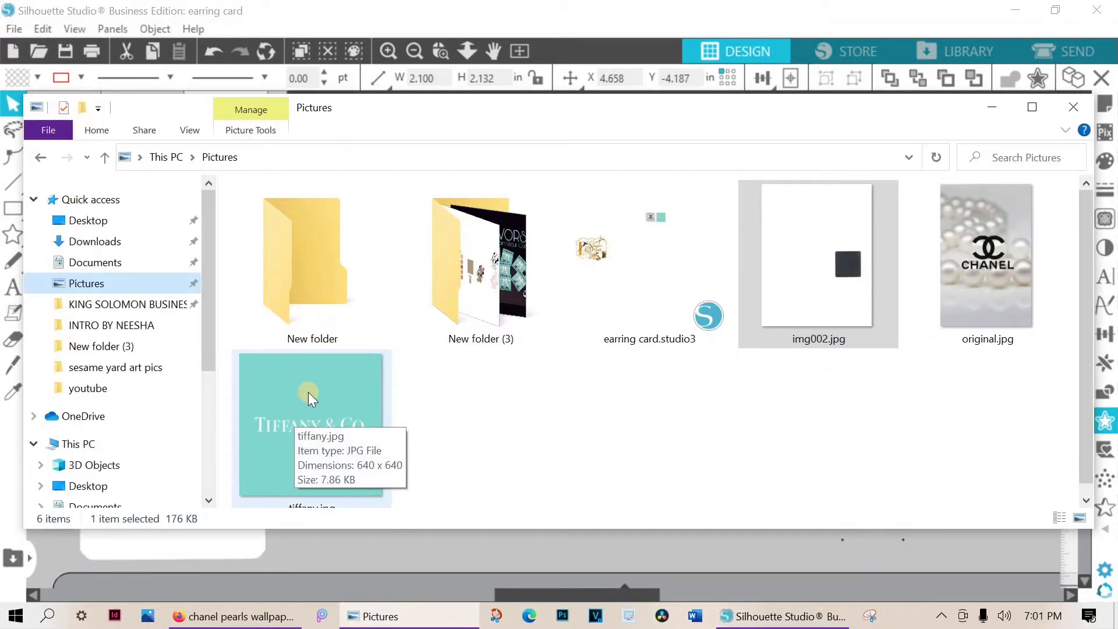
left_click_drag(318, 380, 601, 534)
left_click_drag(603, 518, 634, 443)
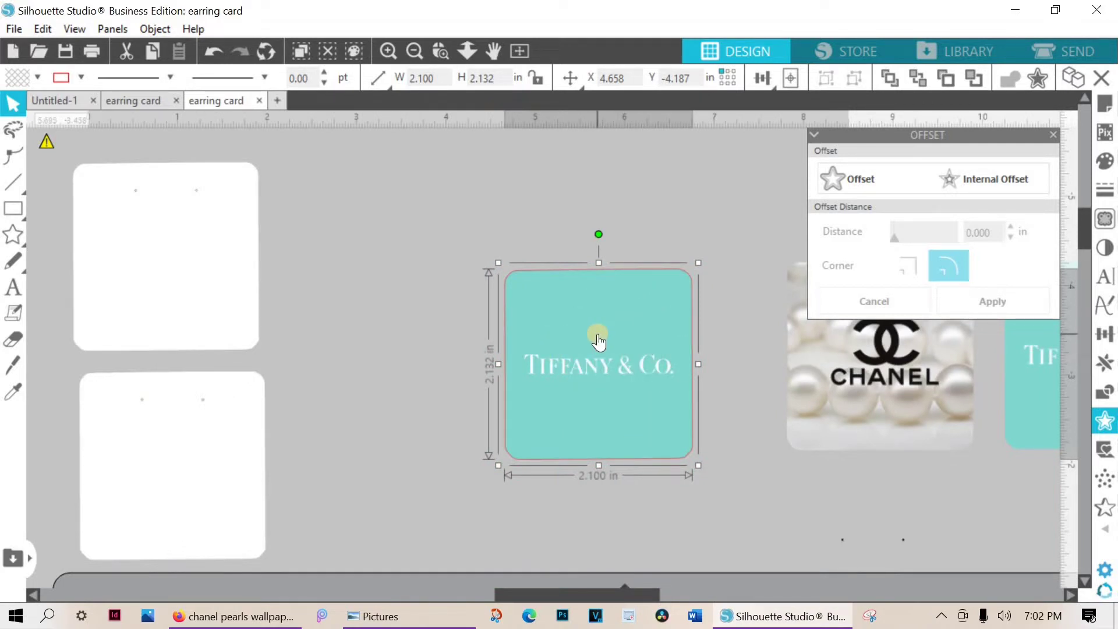
left_click_drag(691, 309, 684, 350)
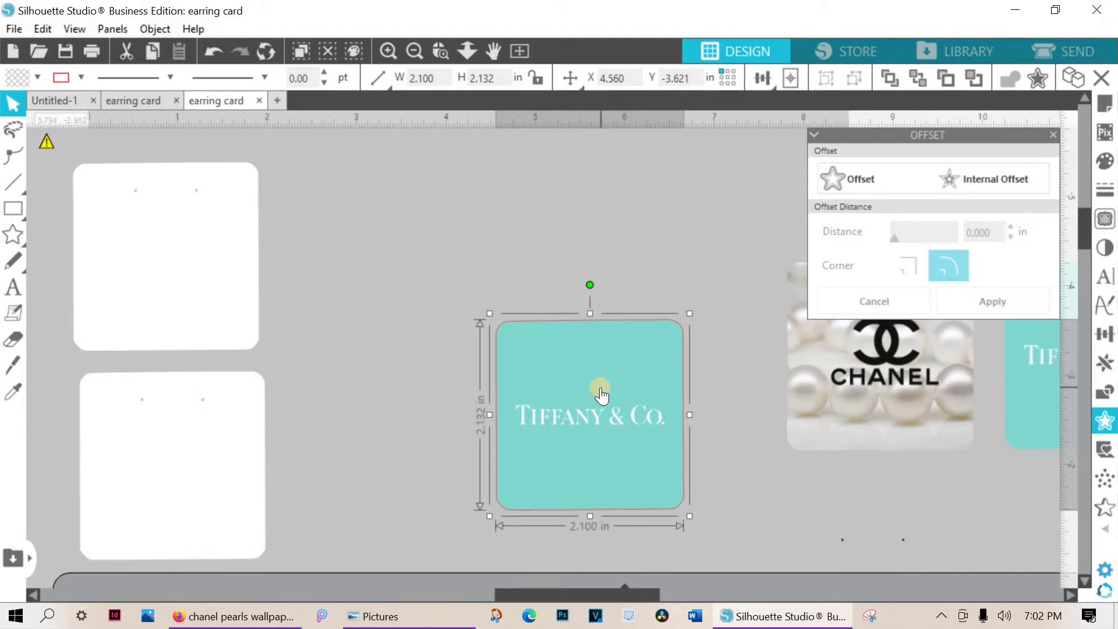
Draw a circle about 0.068 in across above the Tiffany & Co. card and fill it black.
left_click(25, 218)
left_click(89, 210)
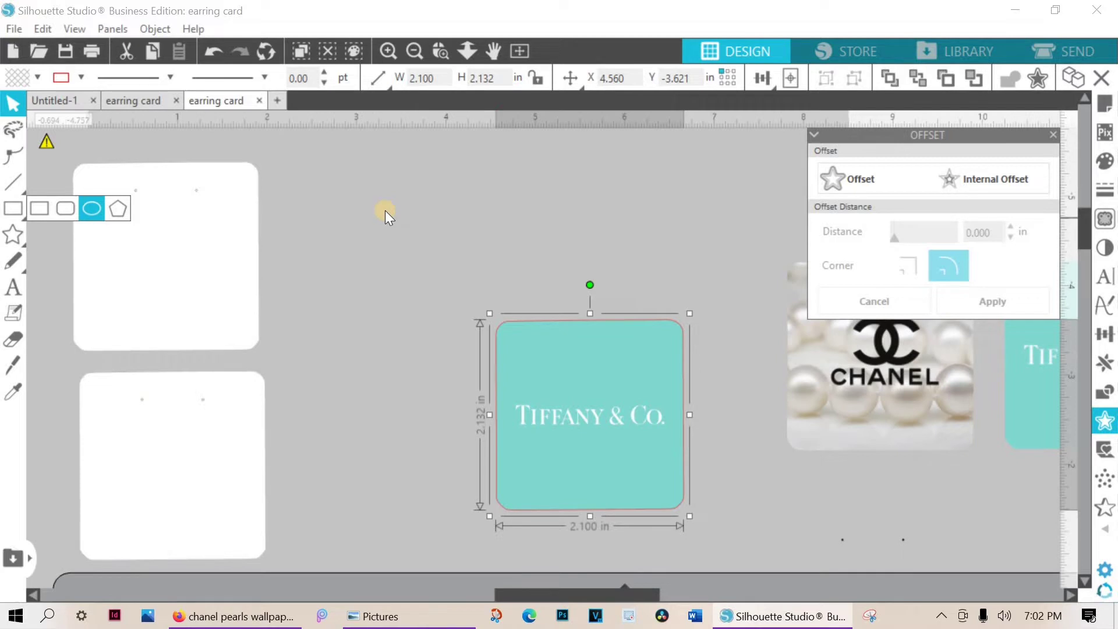
left_click(453, 218)
left_click_drag(428, 237, 452, 262)
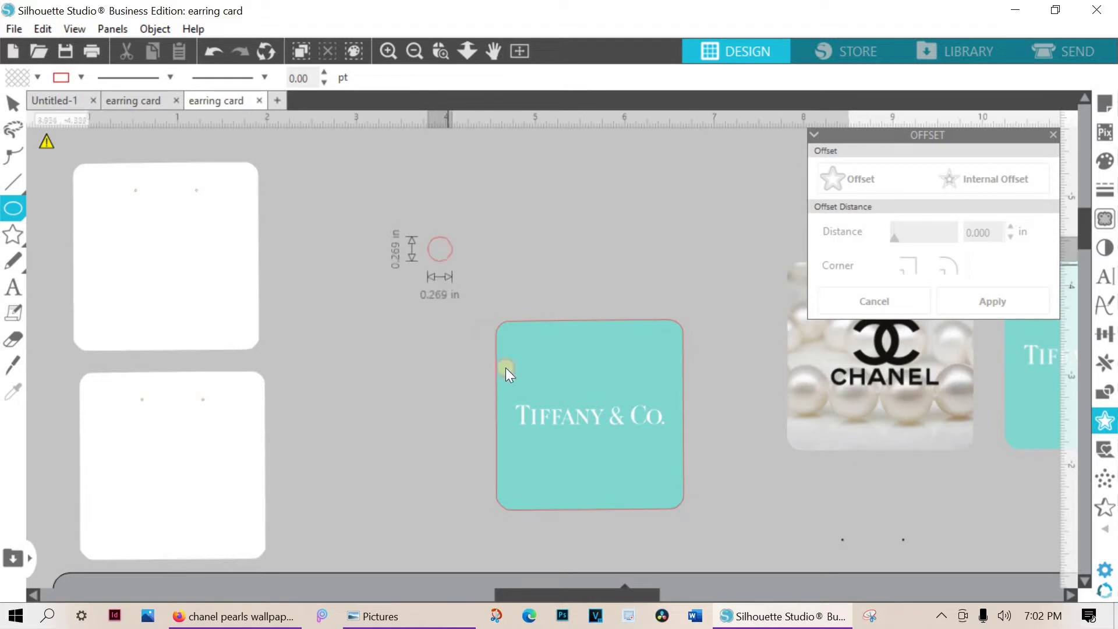
mouse_move(505, 368)
left_mouse_down()
mouse_move(609, 553)
mouse_move(438, 240)
left_mouse_up()
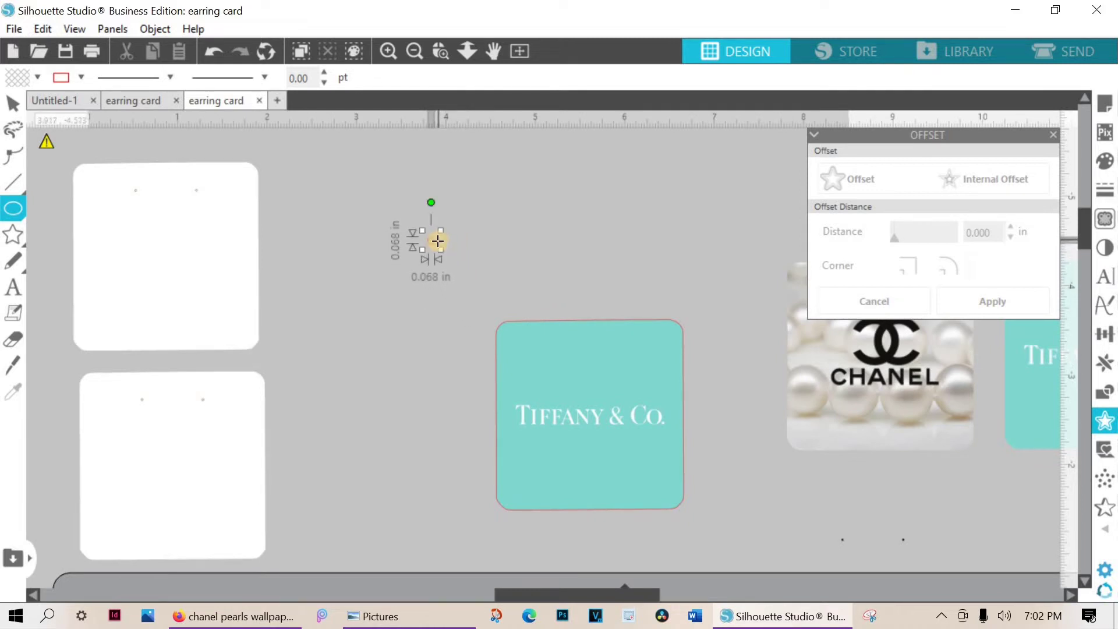
left_click(12, 103)
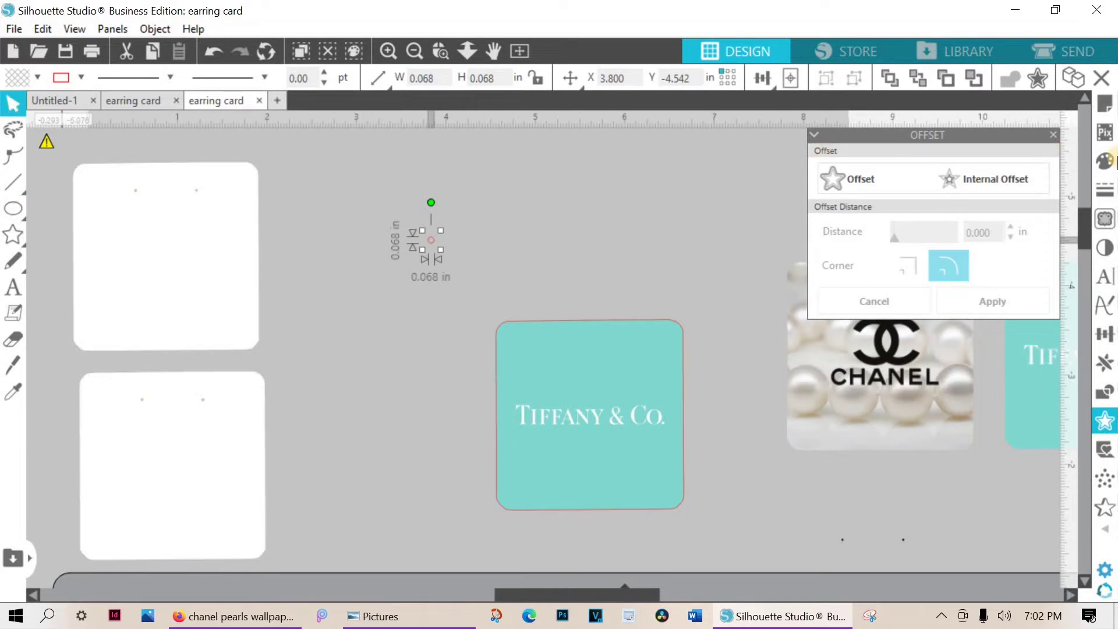
left_click(1104, 161)
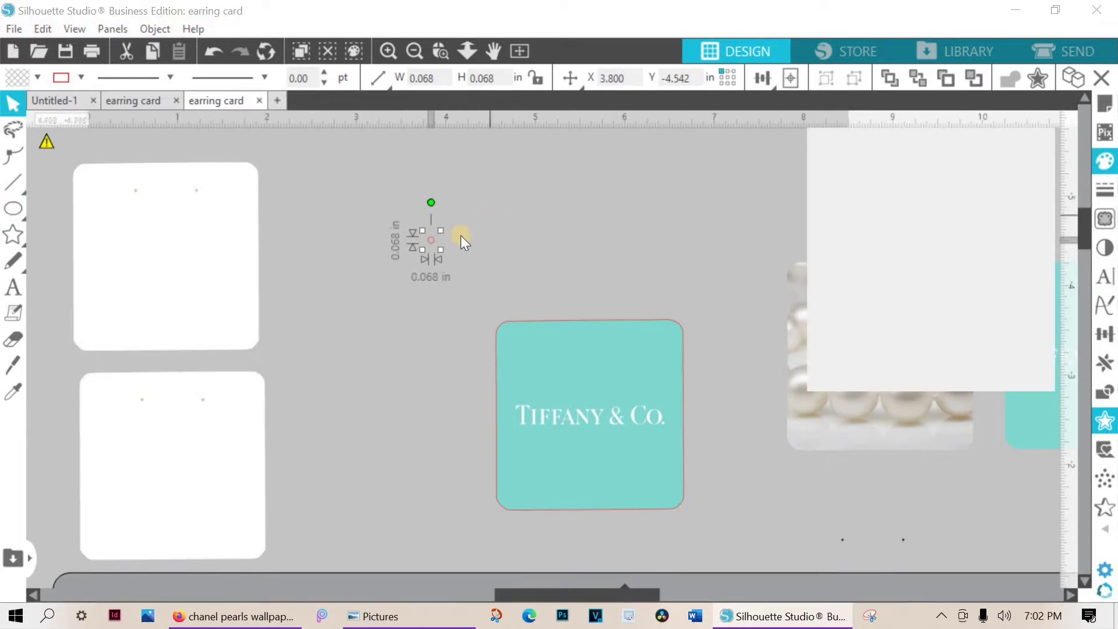
left_click(835, 197)
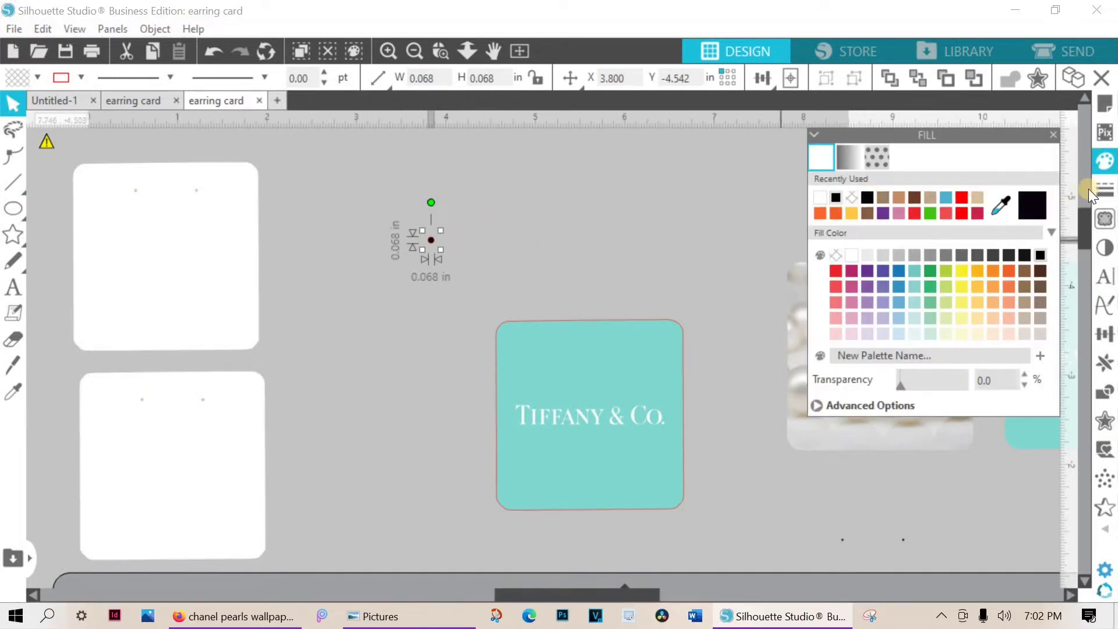
Set the small circle's line color to black and move it just above the Tiffany & Co. card's upper-right corner.
left_click(1103, 189)
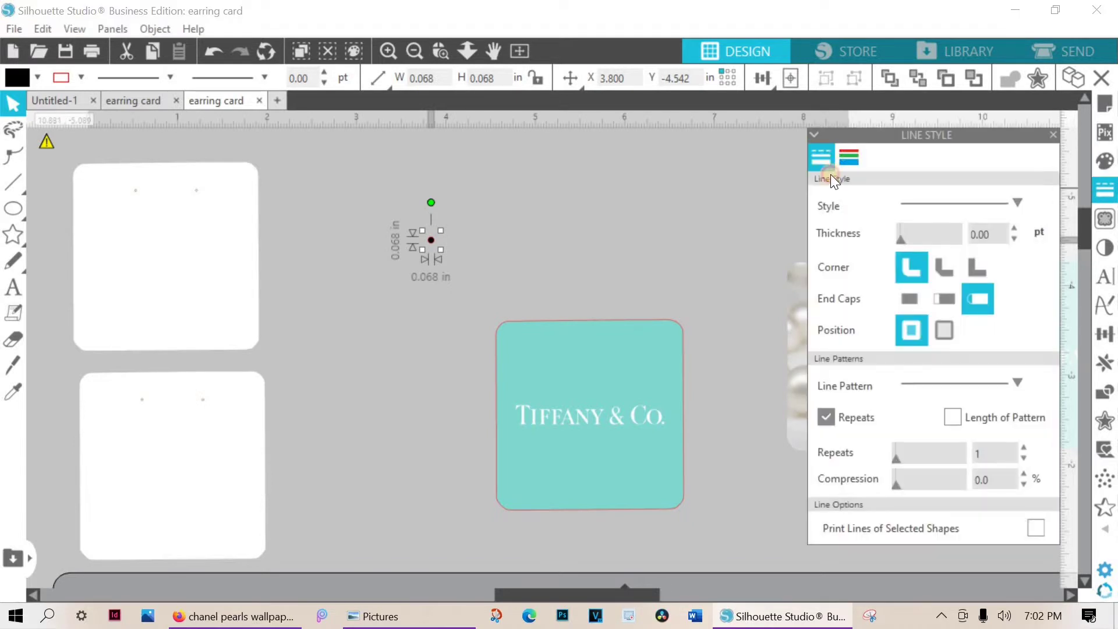
left_click(848, 157)
left_click(819, 197)
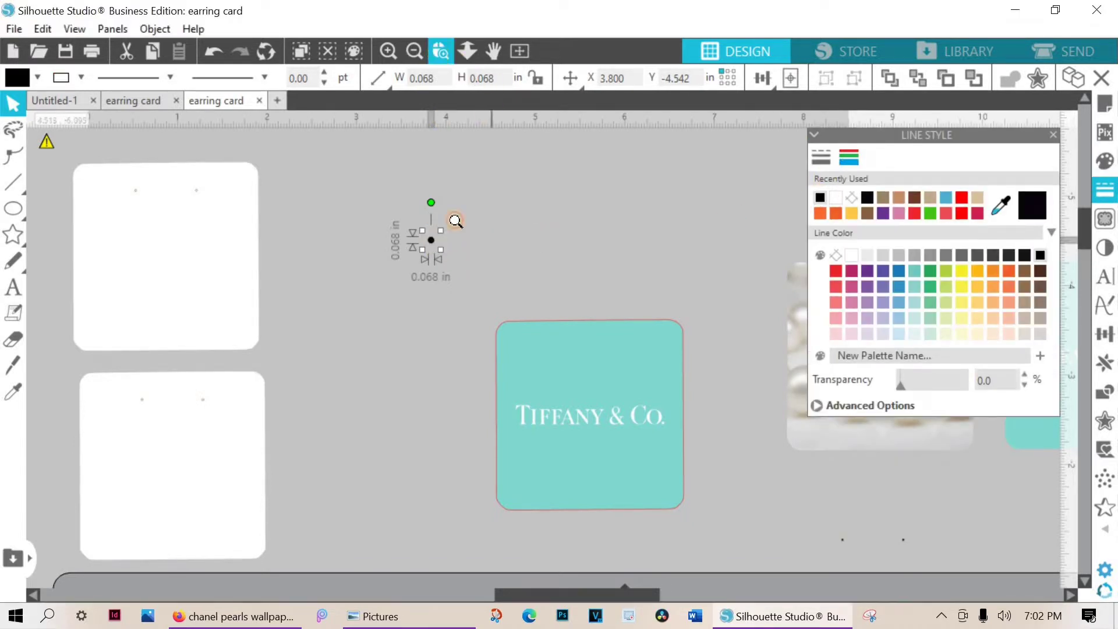
scroll(431, 238, "up", 3)
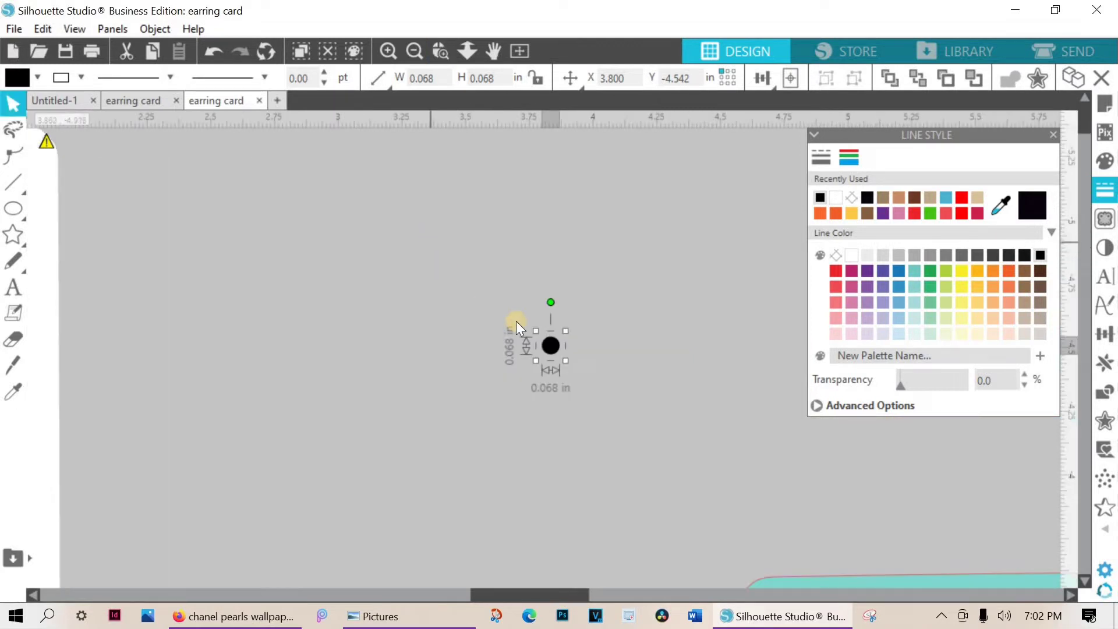
left_click_drag(549, 344, 698, 170)
left_click(415, 51)
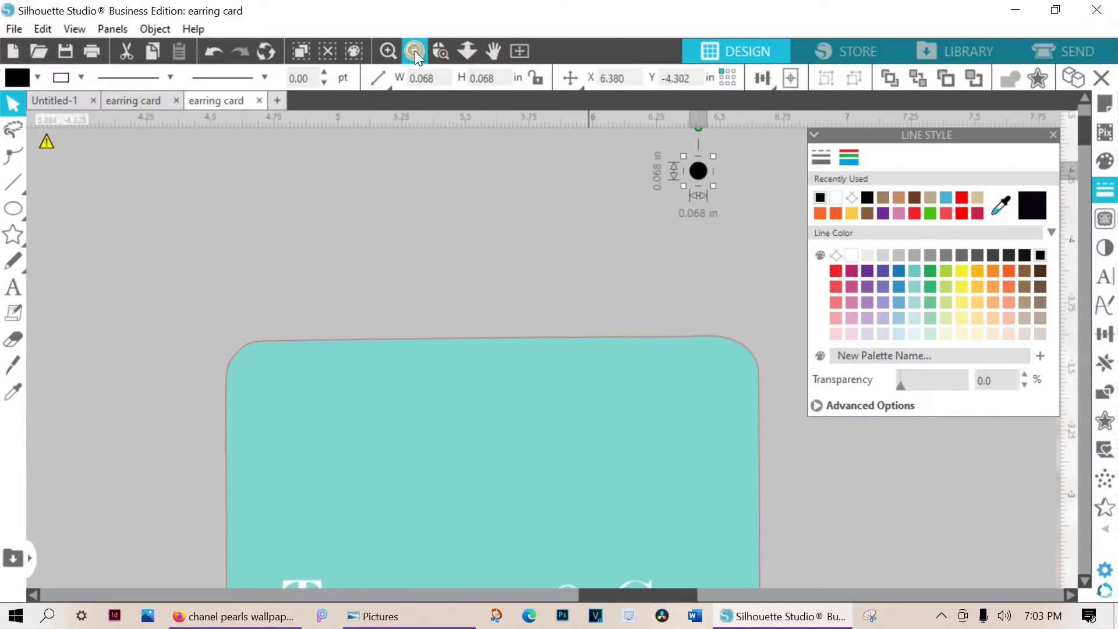
left_click(1051, 138)
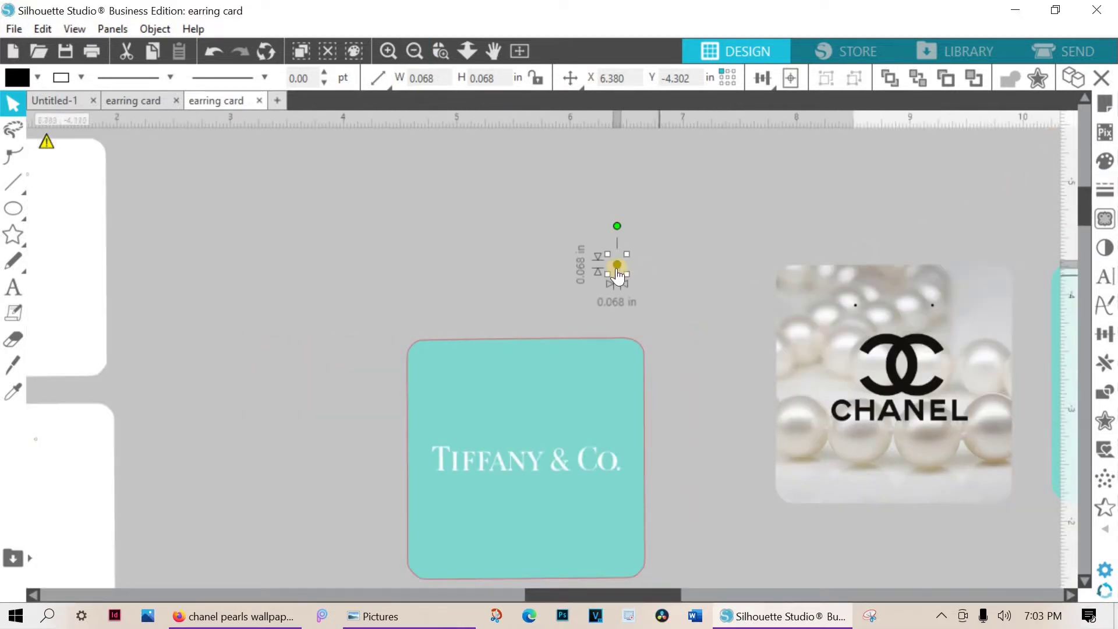
Move the circle beside the Chanel card's left hole mark, shrink it to about 0.025 in to match, and pull it away.
left_click_drag(617, 274, 840, 303)
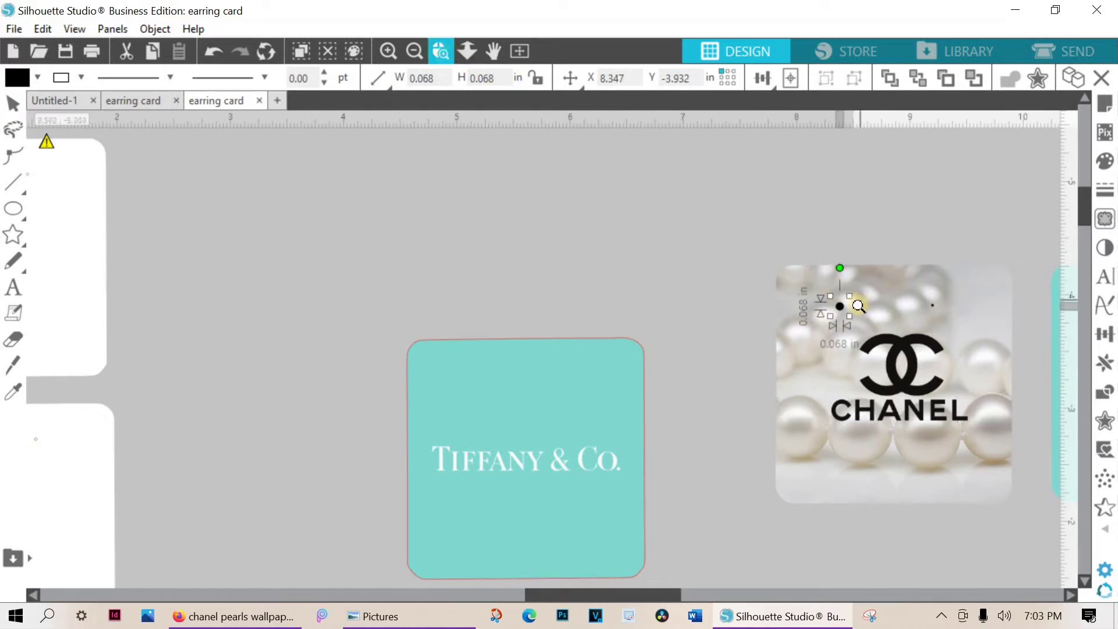
left_click(858, 305)
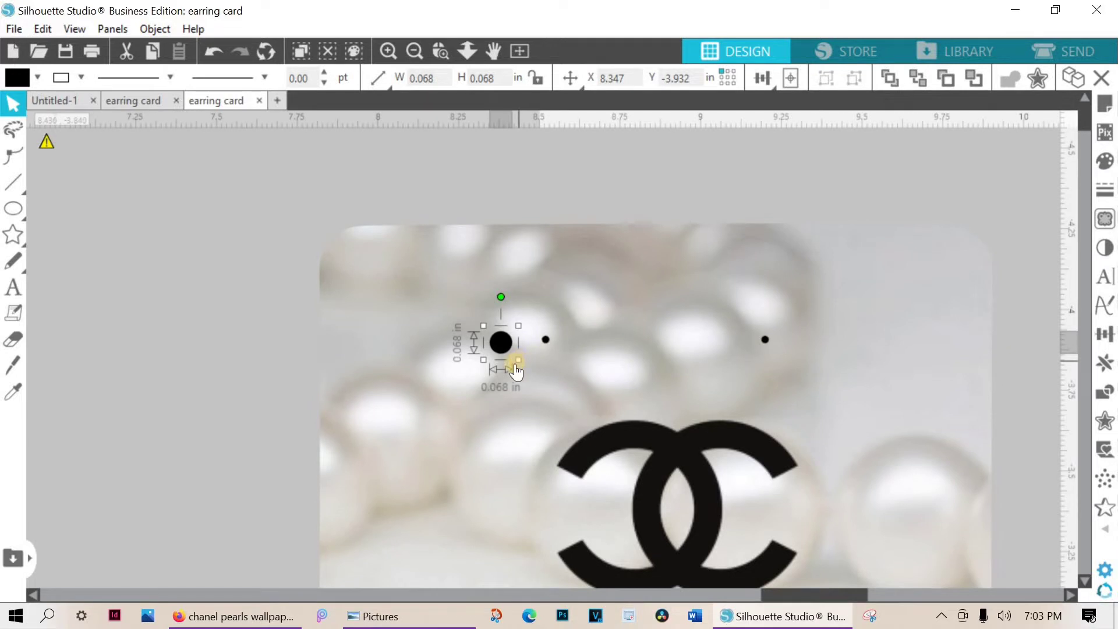
left_click_drag(520, 360, 540, 352)
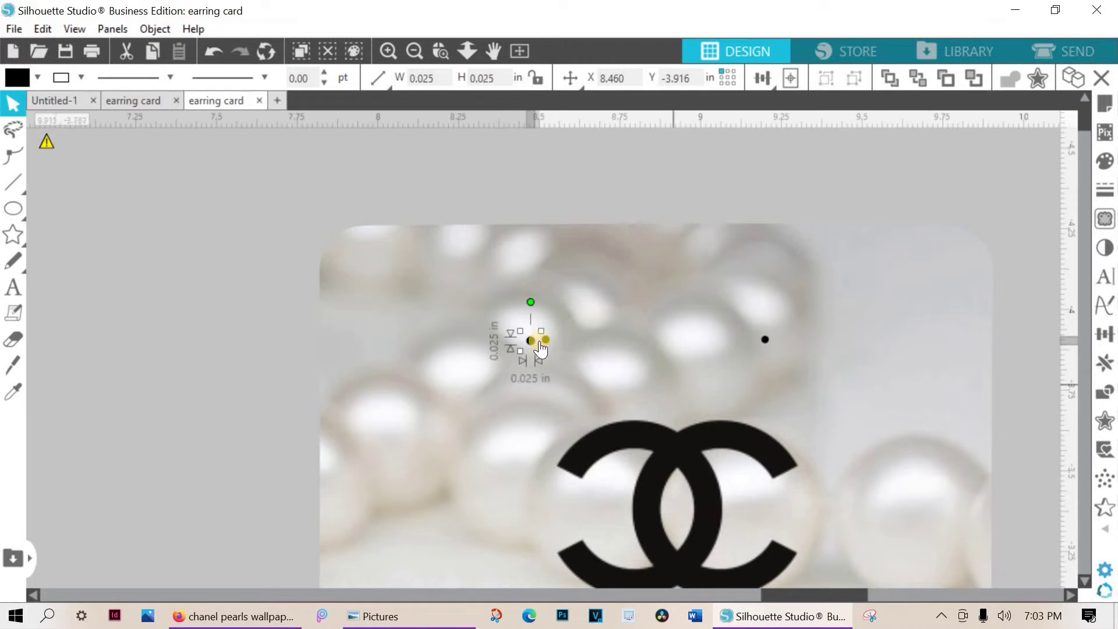
left_click_drag(420, 321, 766, 347)
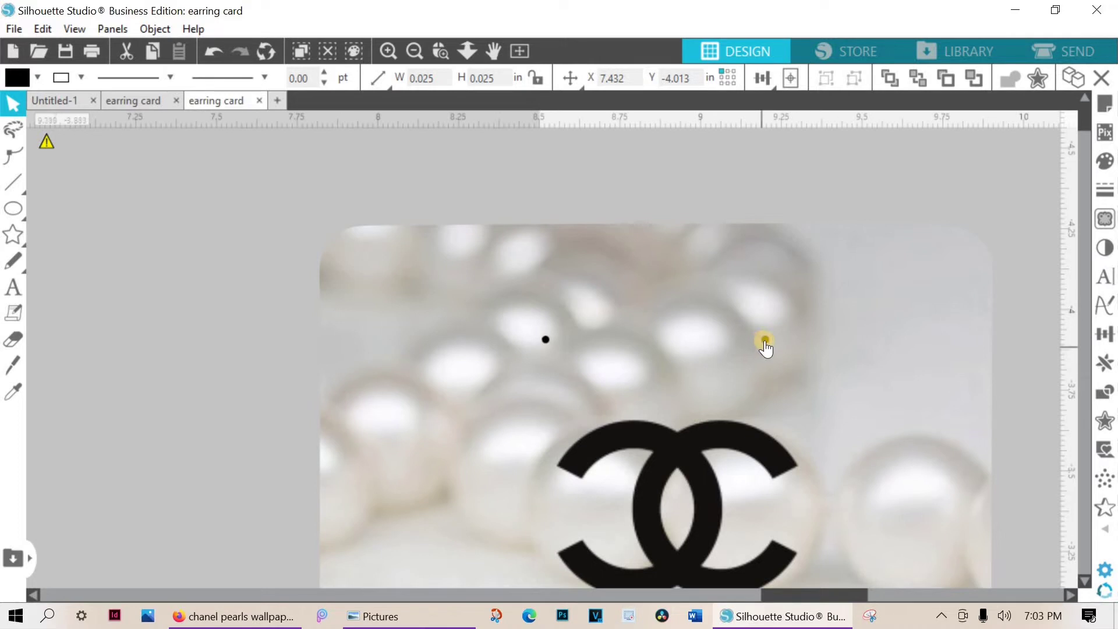
Move a ready-made pair of black earring hole marks to just above the outlined Tiffany & Co. card.
left_click(415, 51)
left_click(415, 50)
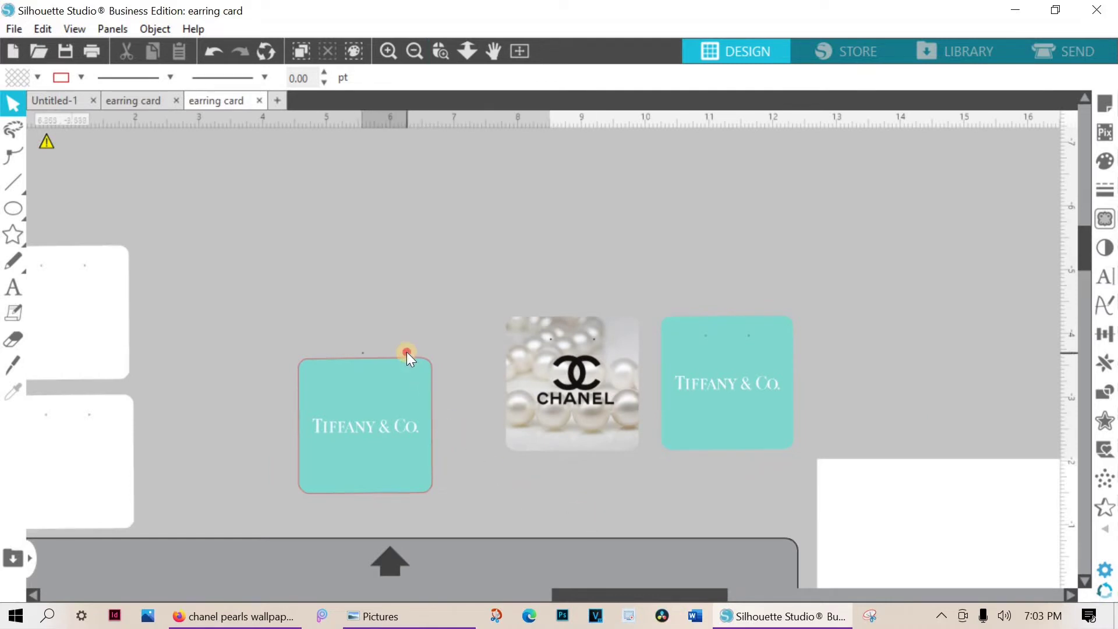
left_click_drag(406, 352, 383, 344)
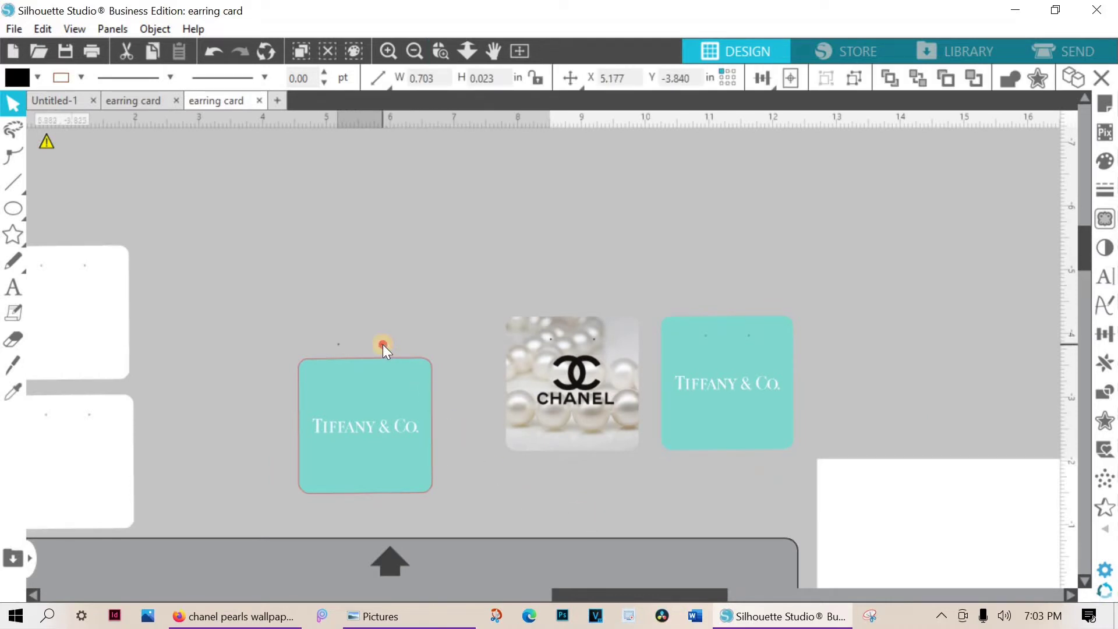
left_click_drag(386, 360, 491, 324)
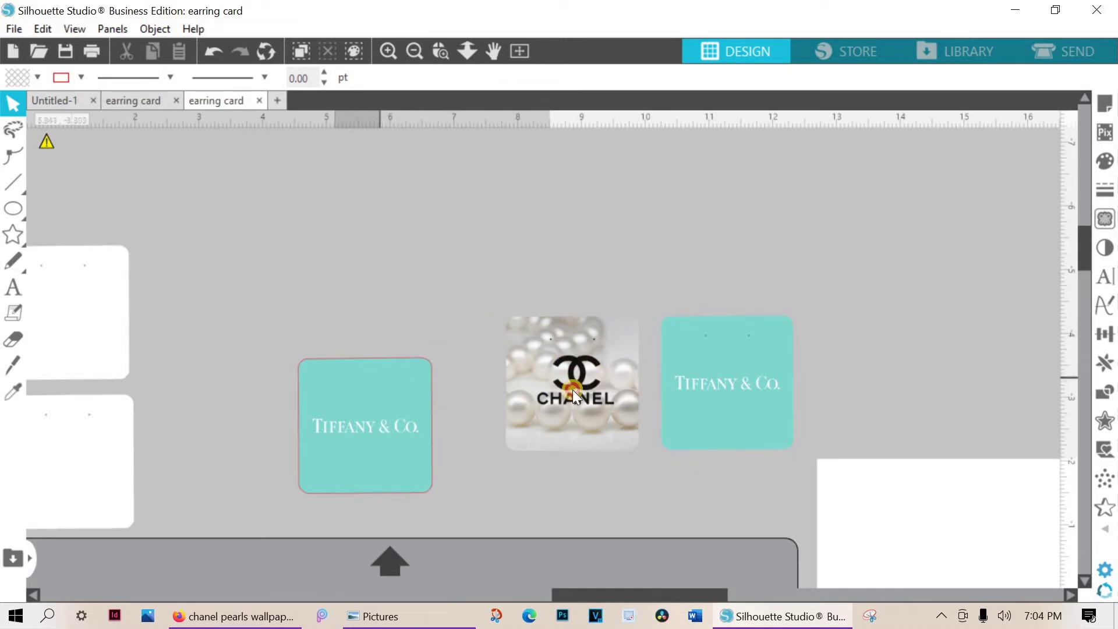
left_click_drag(572, 390, 745, 244)
left_click(651, 280)
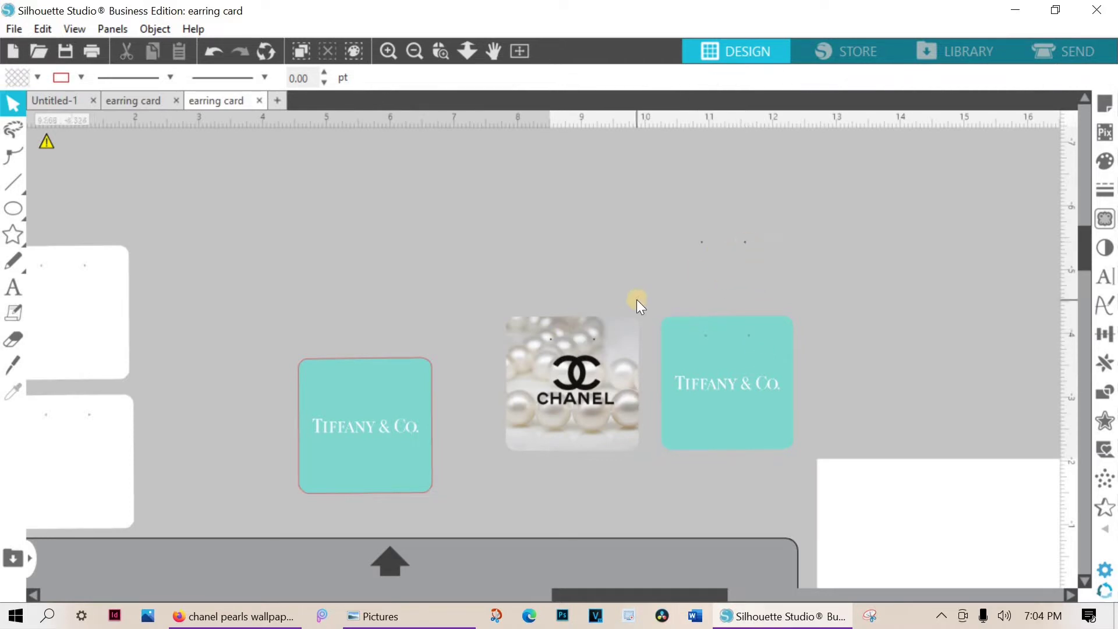
left_click_drag(703, 250, 379, 351)
Bring the pair of hole marks to the front and place it on the Tiffany & Co. card above the logo.
left_click(444, 50)
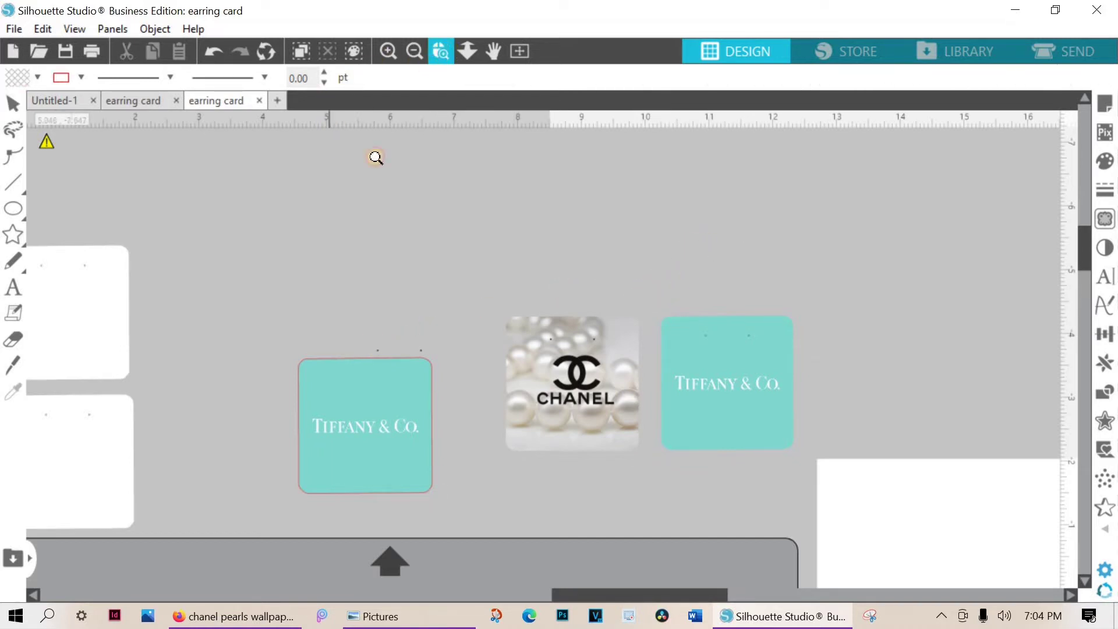
left_click(375, 380)
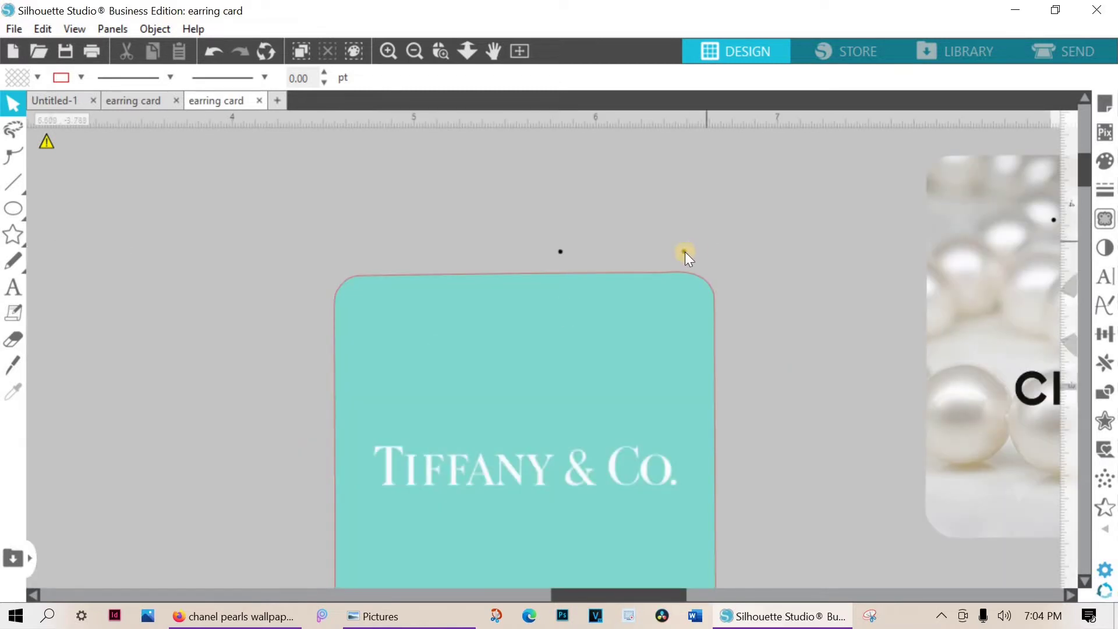
mouse_move(683, 252)
left_mouse_down()
mouse_move(665, 280)
mouse_move(669, 253)
left_mouse_up()
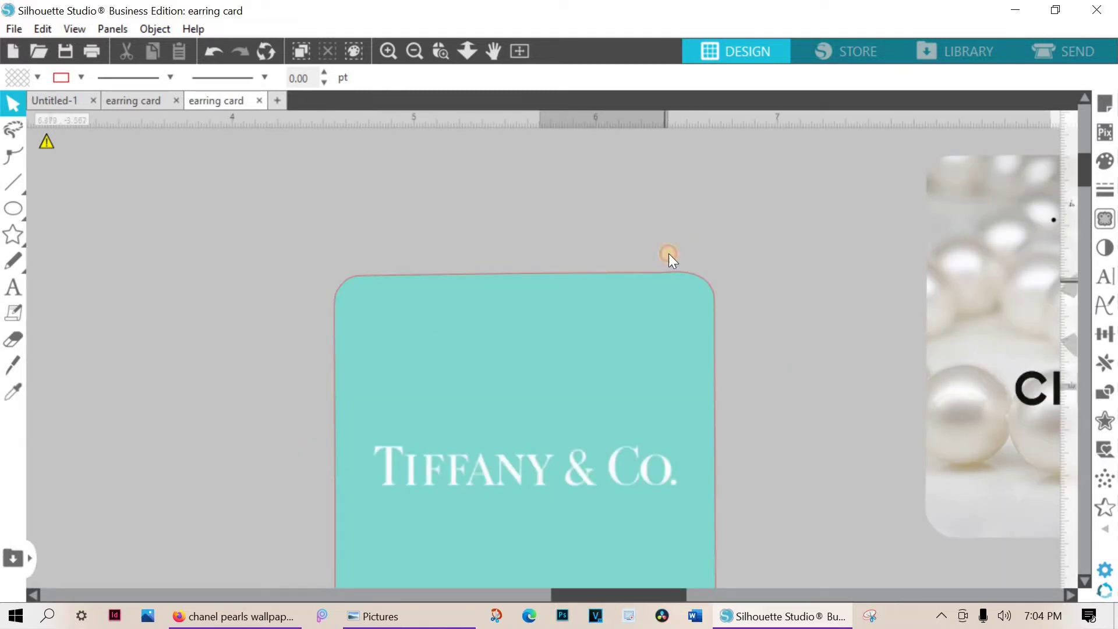
right_click(668, 253)
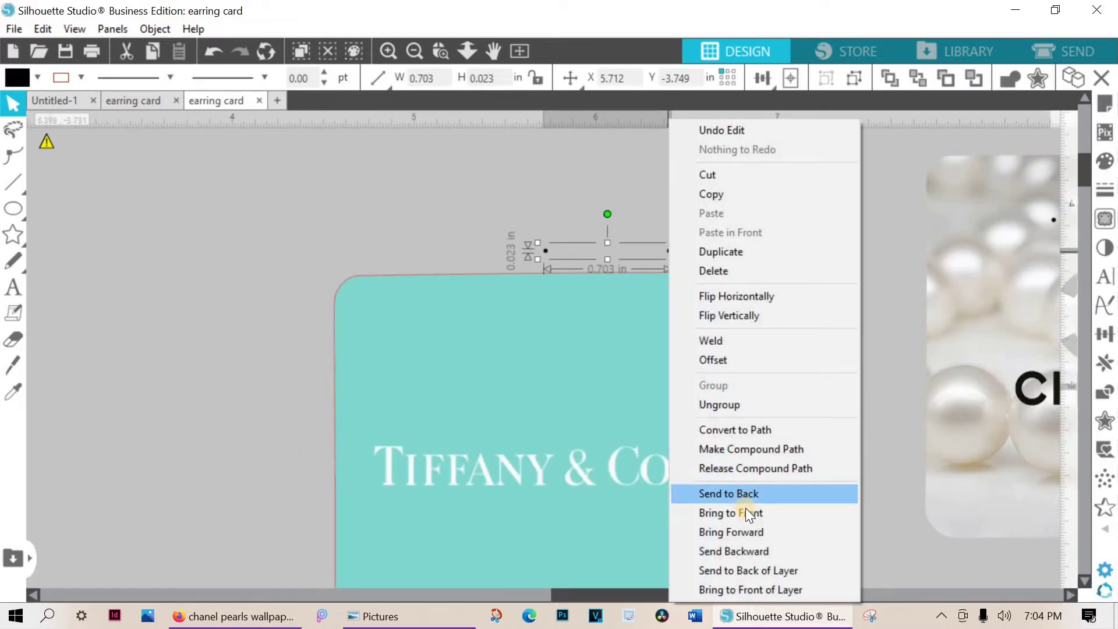
left_click(746, 511)
left_click_drag(668, 257, 587, 359)
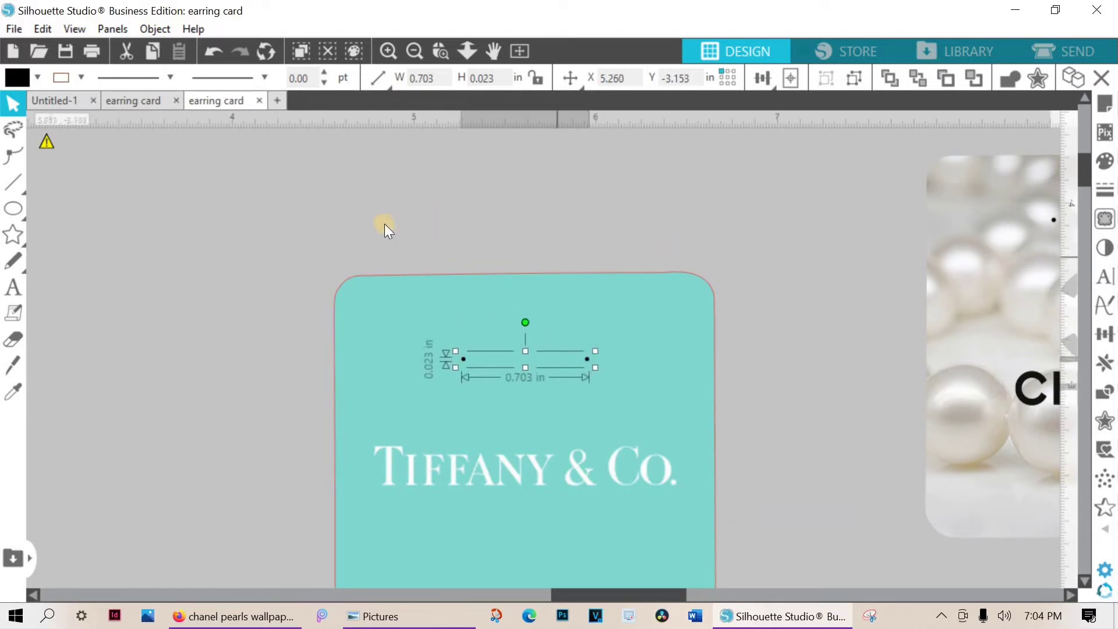
Select the Tiffany & Co. card together with its hole marks and align them to their horizontal centers.
left_click_drag(337, 238, 687, 484)
left_click_drag(714, 541, 714, 546)
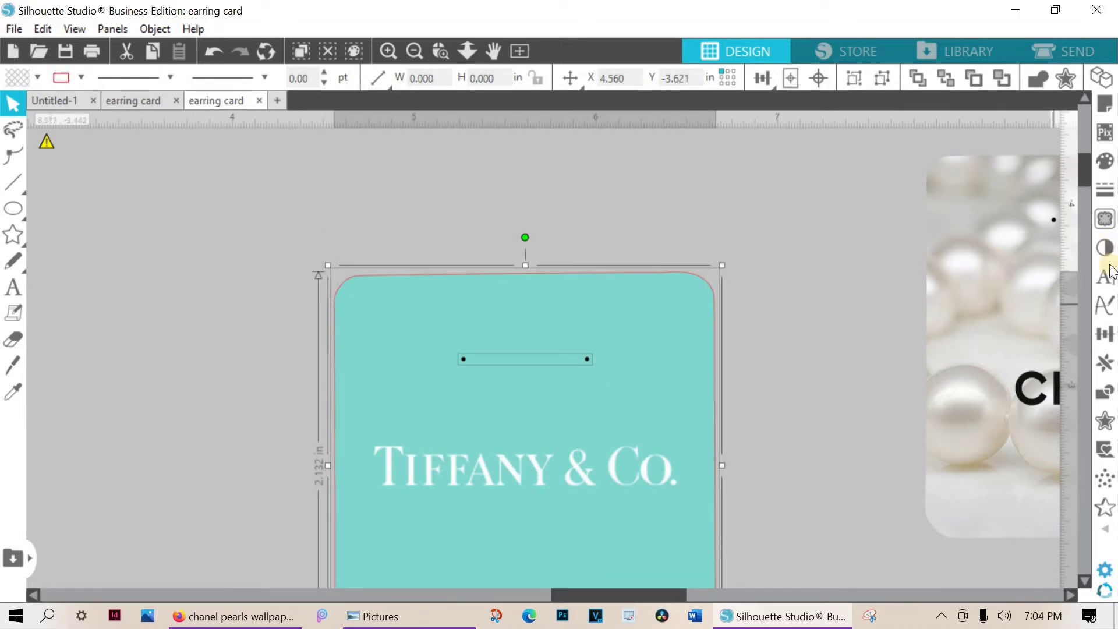
left_click(1104, 333)
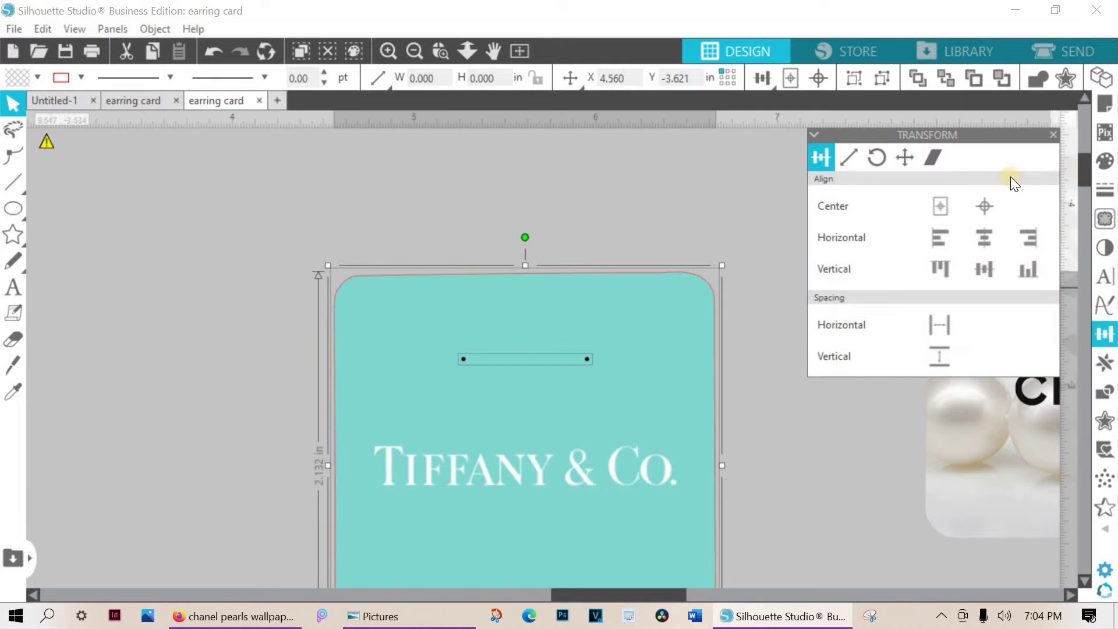
left_click(988, 236)
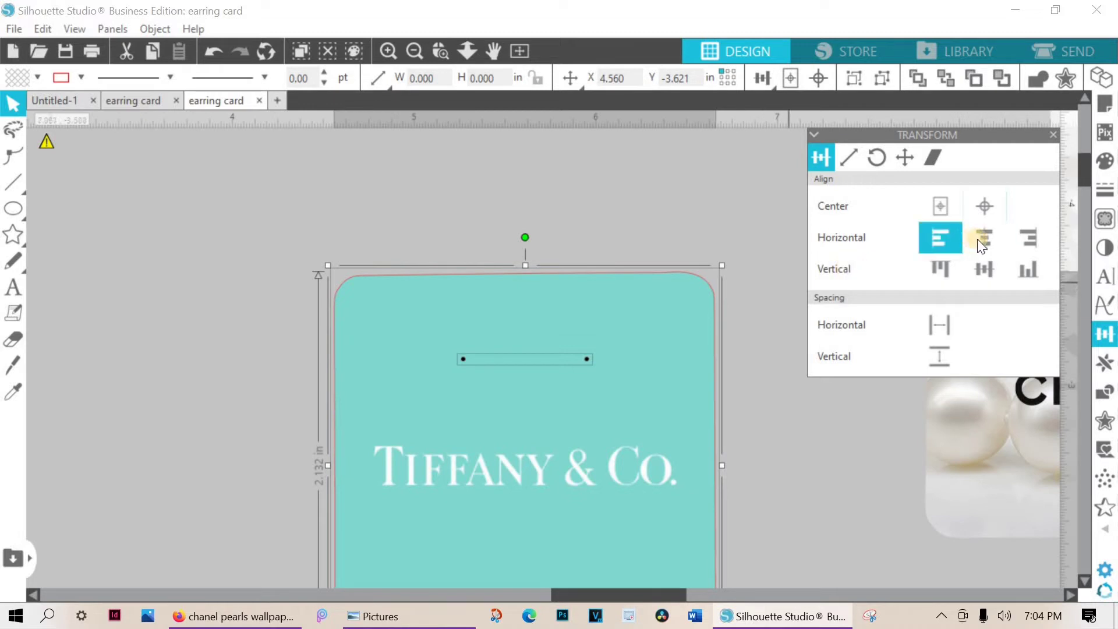
left_click(986, 242)
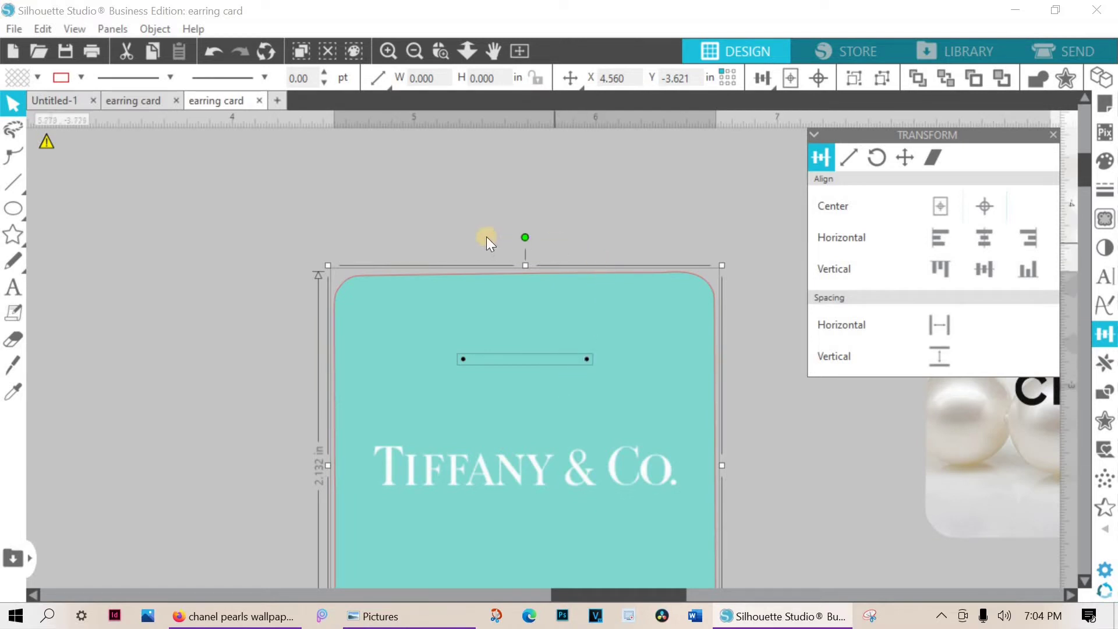
Group the Tiffany & Co. card with its hole marks and move the group up, clear of the other cards.
left_click_drag(334, 242, 723, 589)
right_click(626, 460)
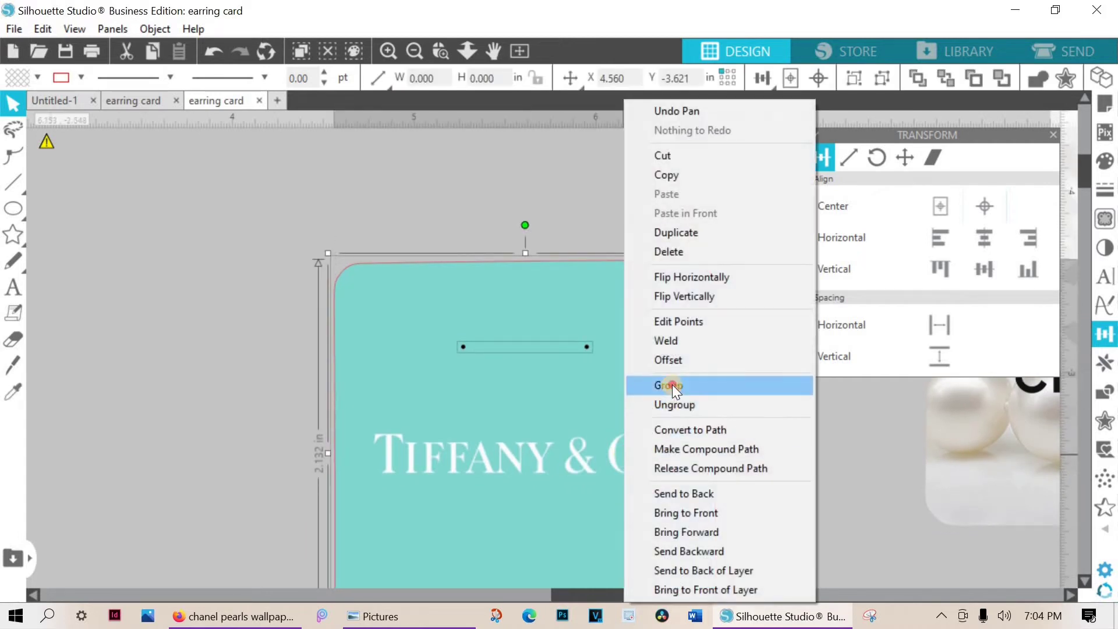
left_click(672, 384)
left_click_drag(680, 387, 620, 377)
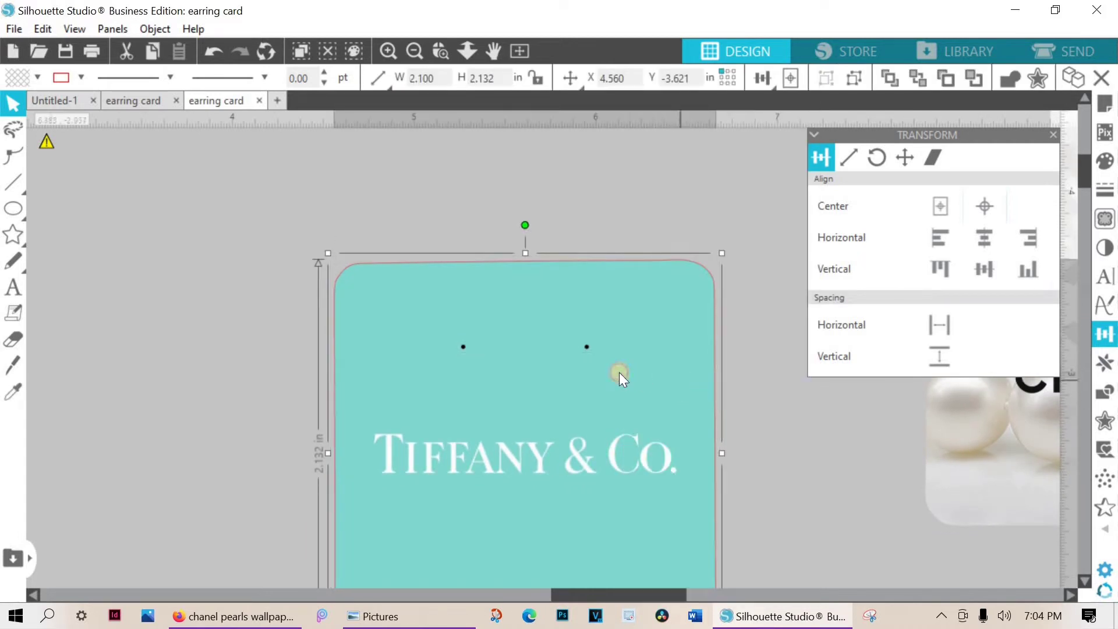
left_click(414, 52)
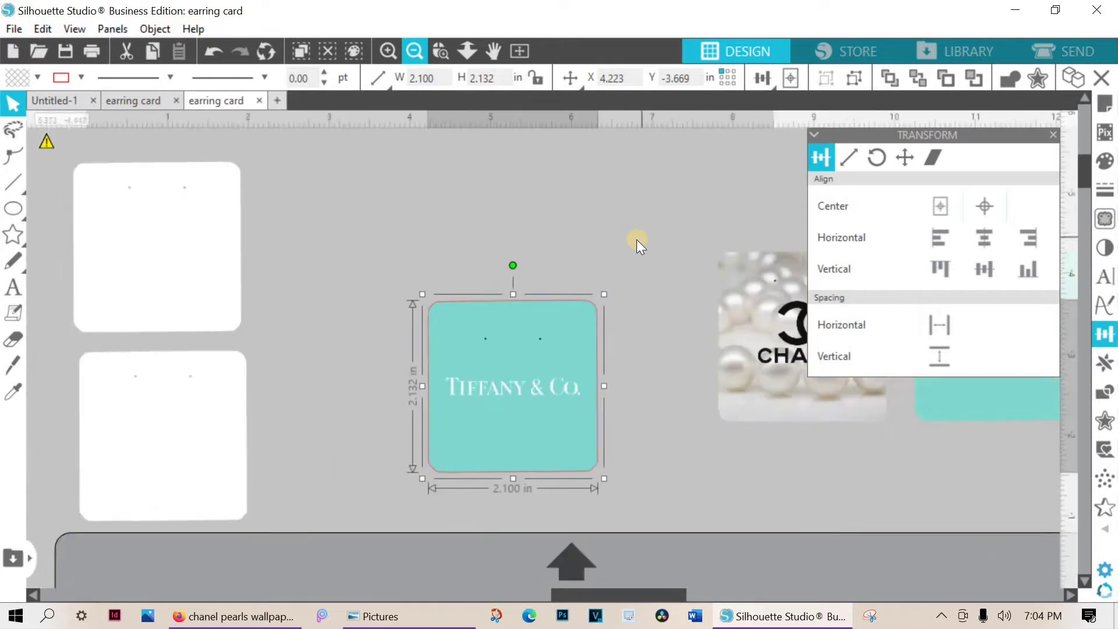
left_click_drag(560, 435, 509, 88)
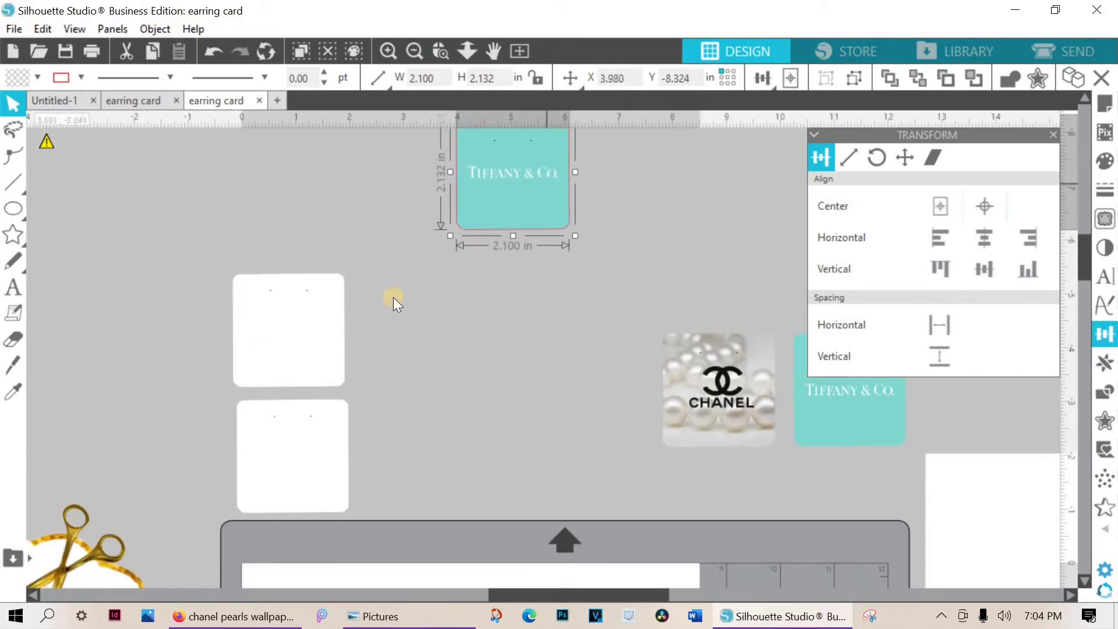
Move the upper blank white card into the open space beside the Chanel card and deselect it.
mouse_move(280, 337)
left_mouse_down()
mouse_move(484, 394)
mouse_move(522, 427)
left_mouse_up()
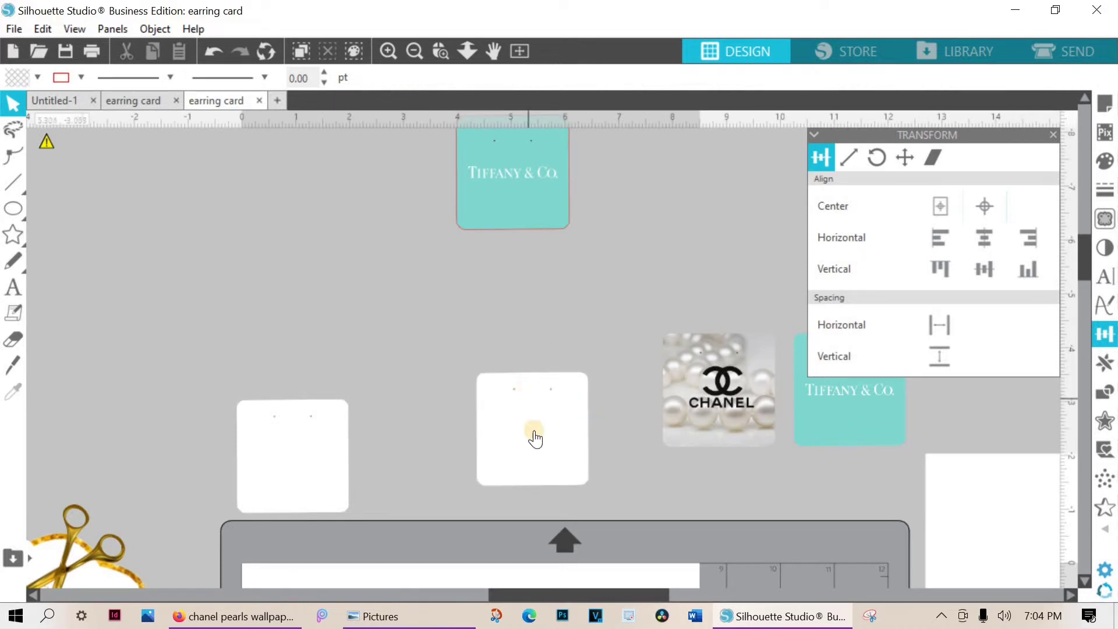
left_click_drag(561, 428, 563, 432)
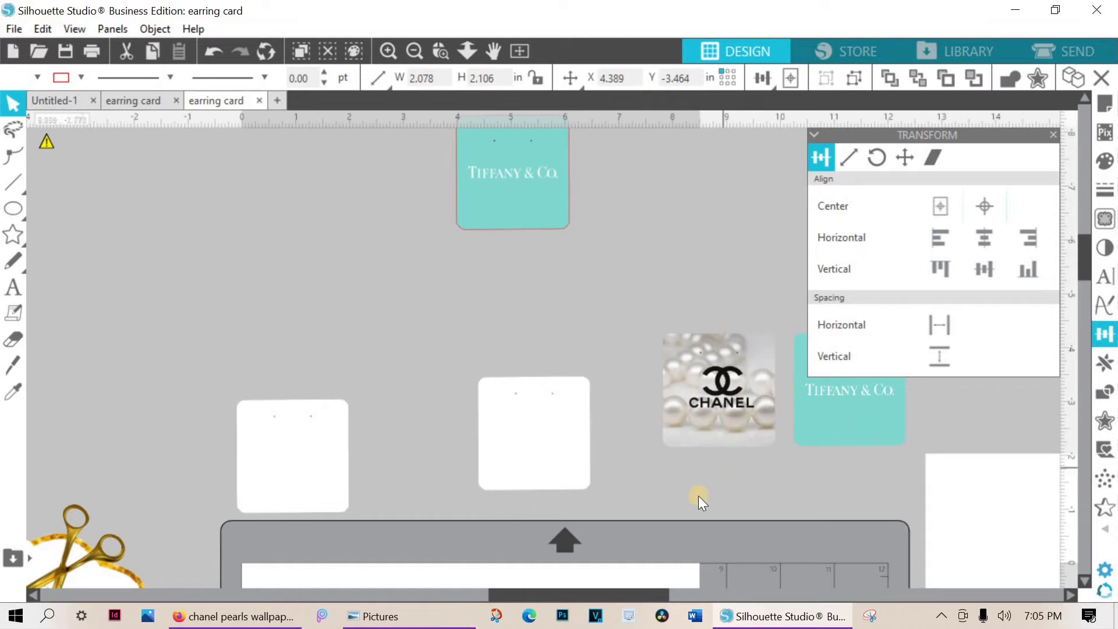
left_click(781, 495)
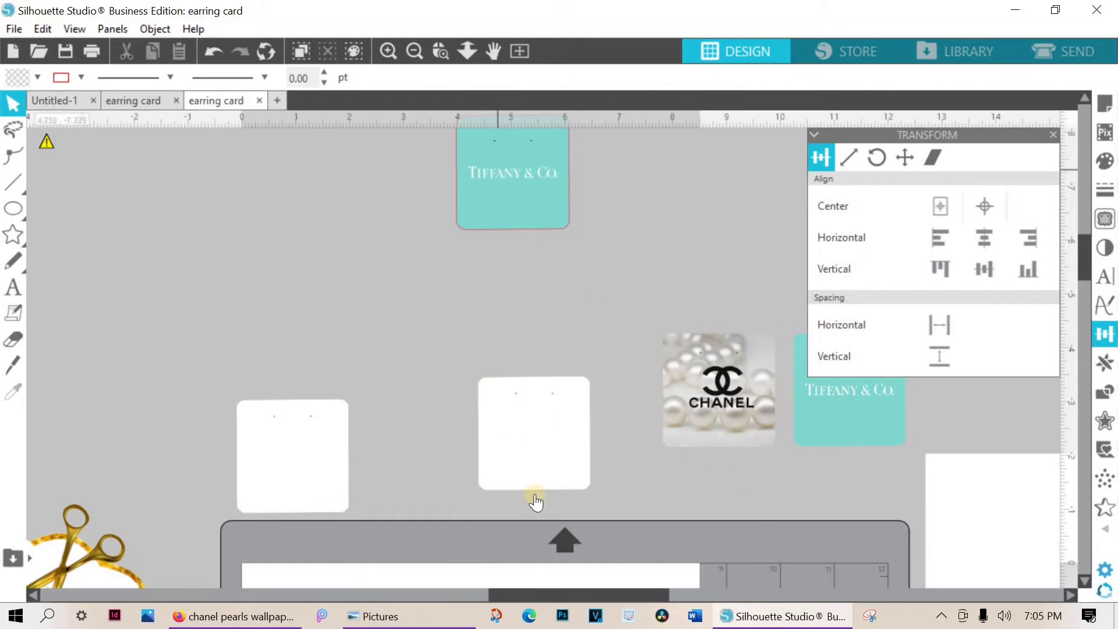
left_click(408, 616)
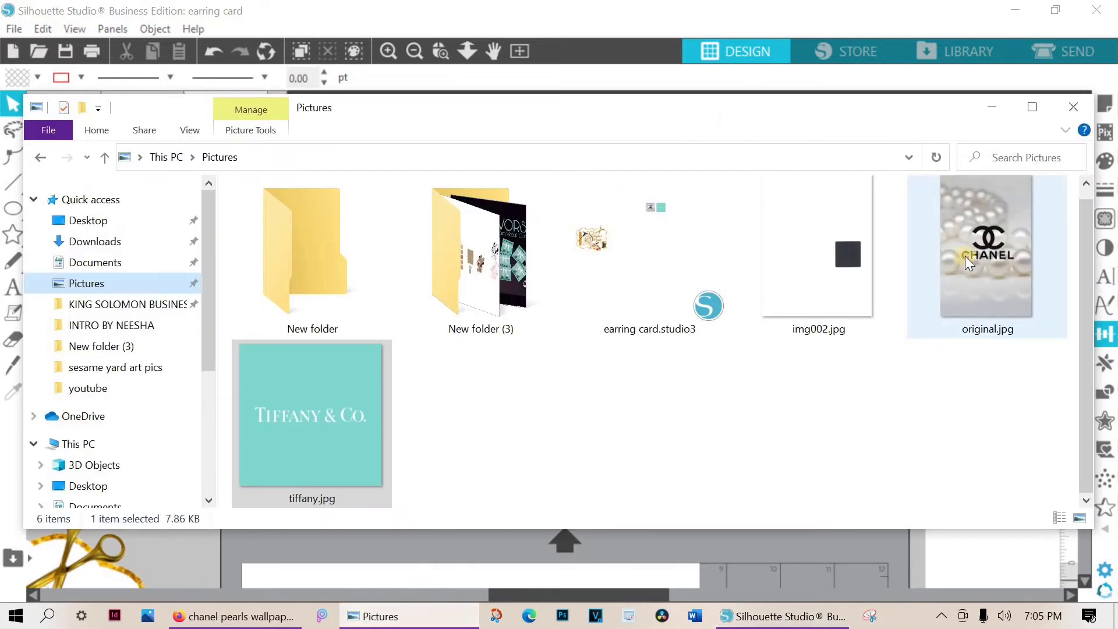
mouse_move(906, 324)
left_mouse_down()
mouse_move(801, 448)
mouse_move(765, 623)
mouse_move(620, 602)
mouse_move(448, 600)
mouse_move(683, 489)
mouse_move(868, 337)
mouse_move(927, 316)
left_mouse_up()
left_click(1076, 108)
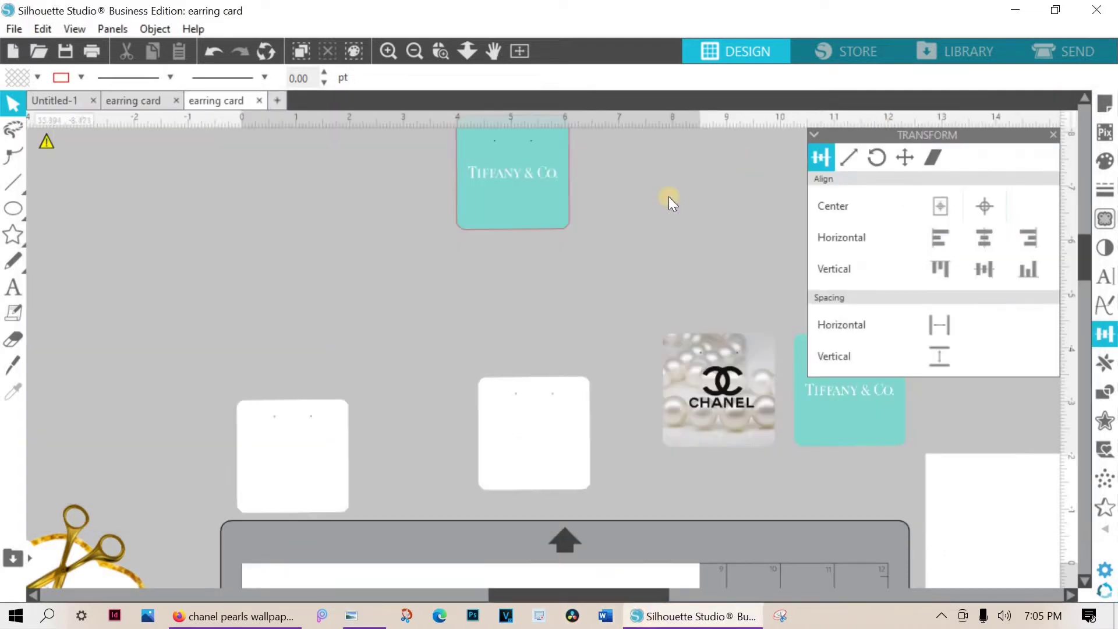
Switch to File Explorer and open the Pictures folder.
left_click(357, 615)
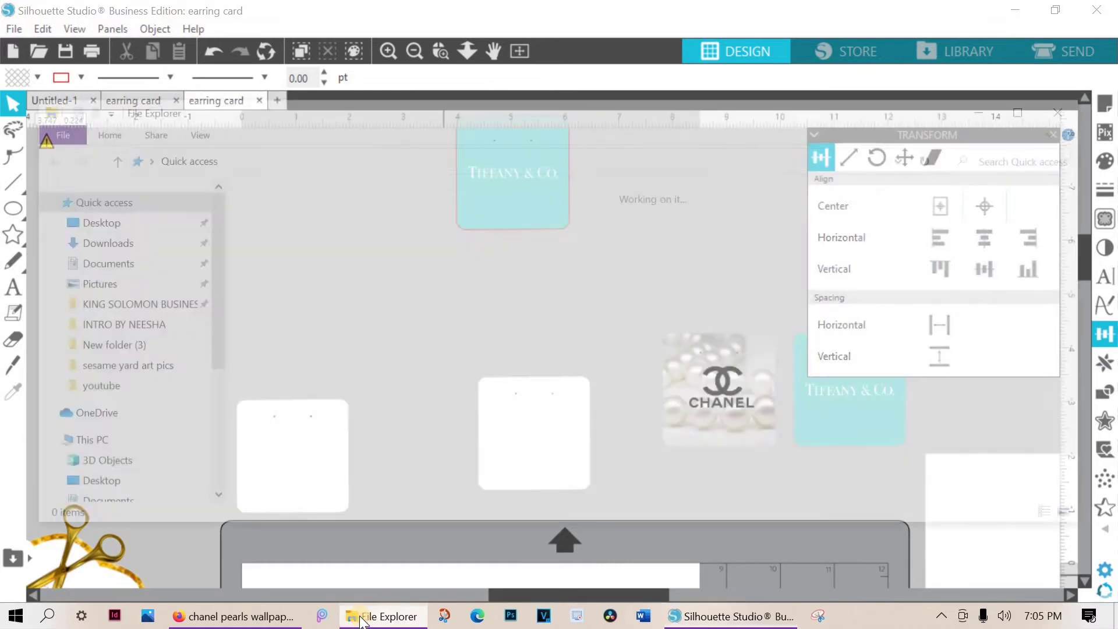
left_click(693, 89)
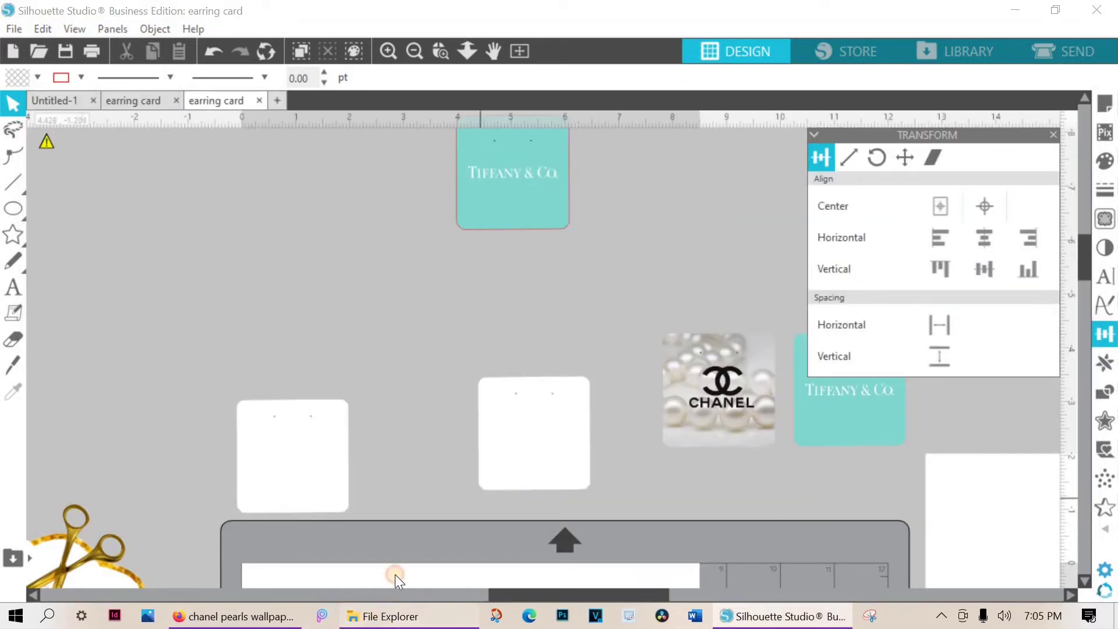
left_click(394, 616)
left_click_drag(379, 113, 364, 82)
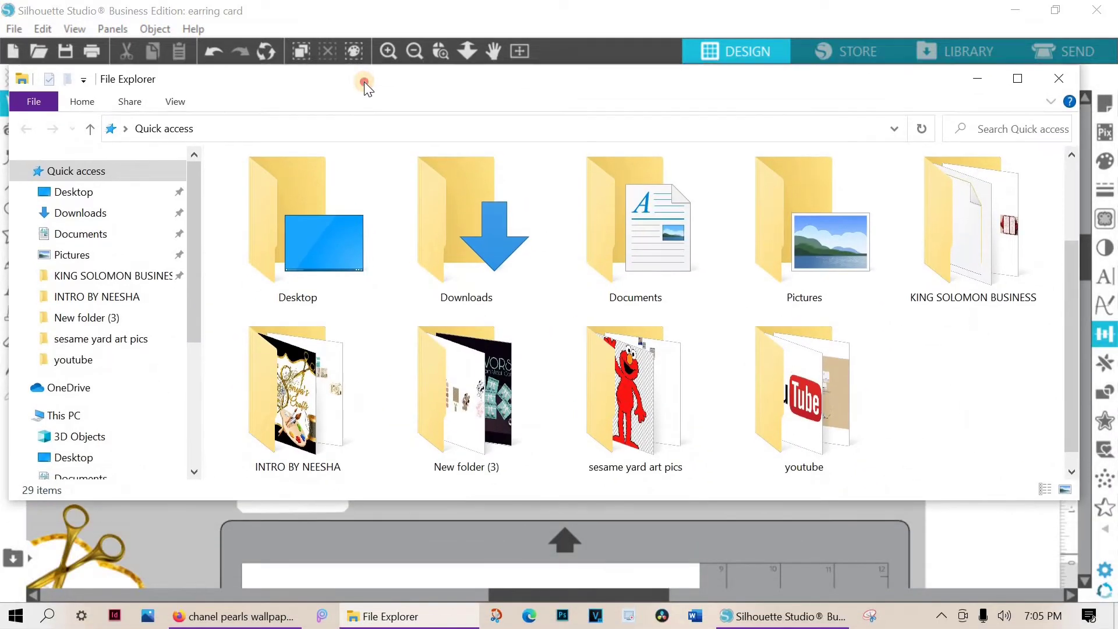
left_click(72, 255)
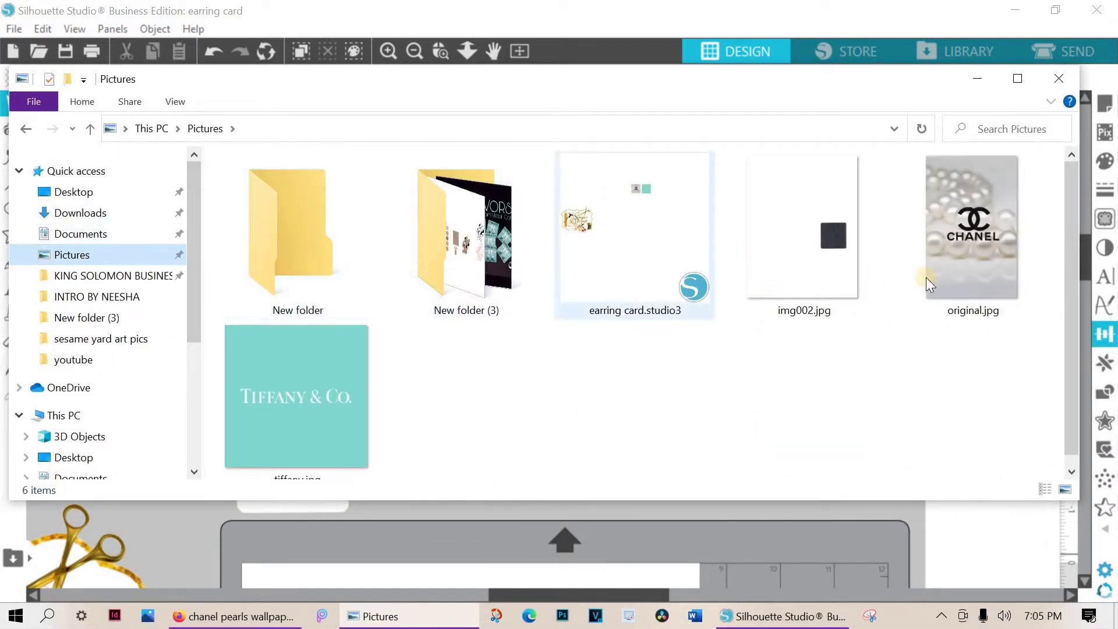
Shrink the Pictures window beside the design, fill the blank card with original.jpg, and move that card up below the Tiffany & Co. card.
mouse_move(930, 286)
left_mouse_down()
mouse_move(691, 564)
mouse_move(593, 564)
mouse_move(496, 614)
mouse_move(676, 515)
mouse_move(806, 385)
left_mouse_up()
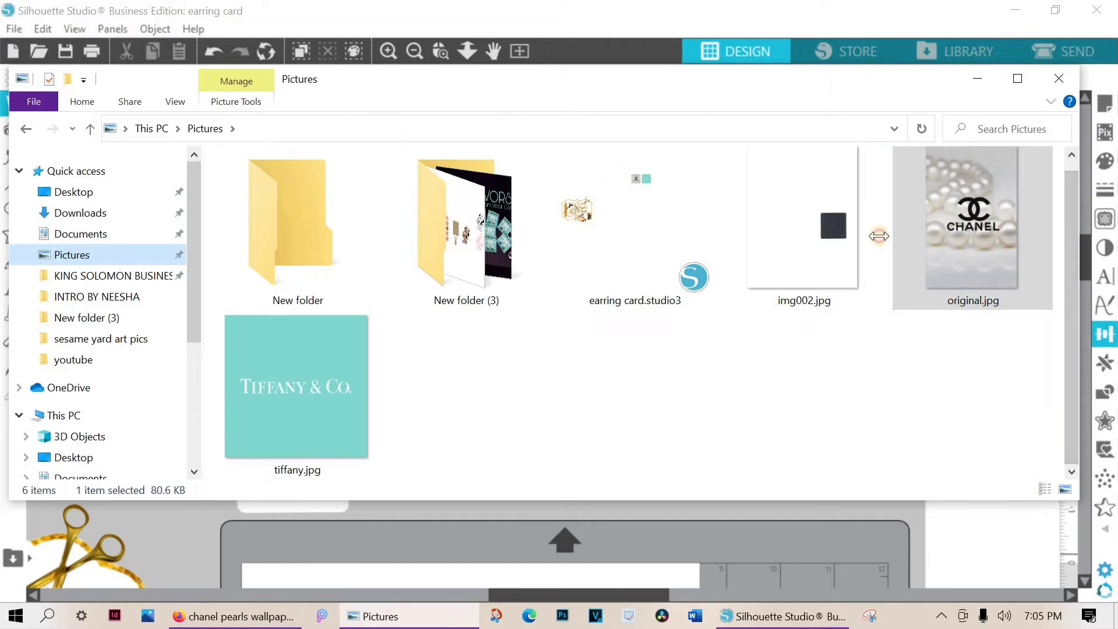
left_click_drag(878, 236, 529, 294)
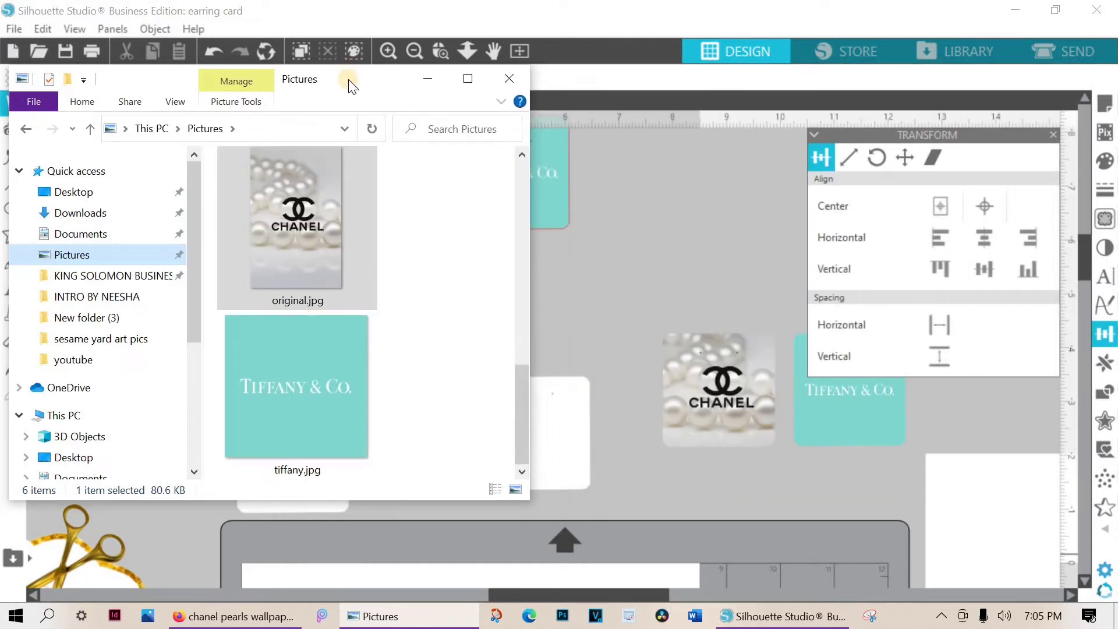
left_click_drag(348, 79, 205, 108)
left_click_drag(175, 211, 474, 424)
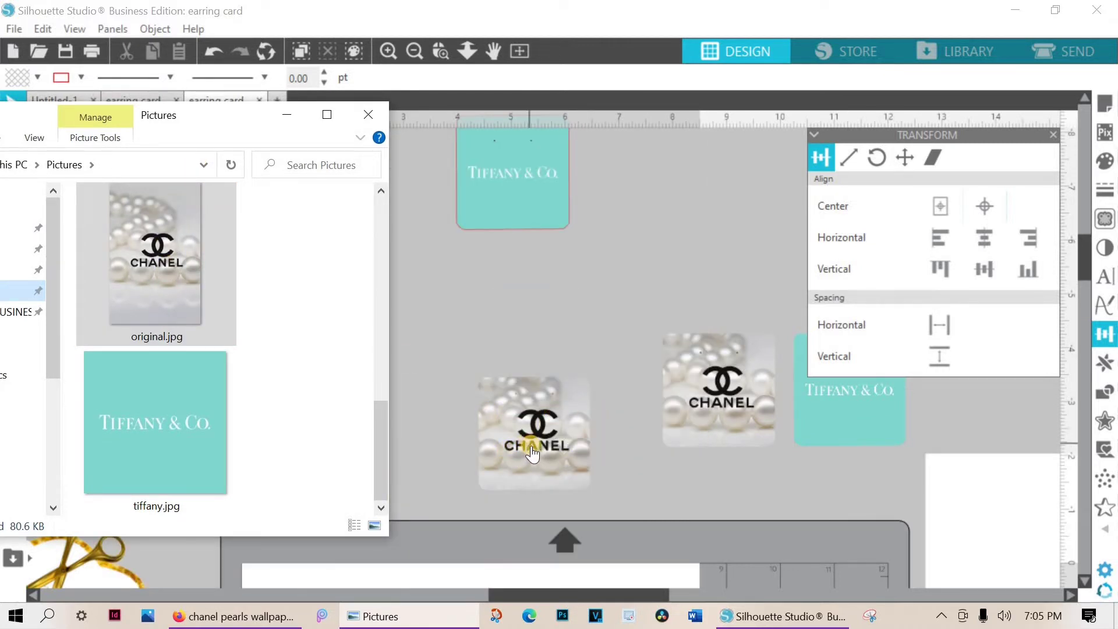
left_click_drag(533, 454, 516, 345)
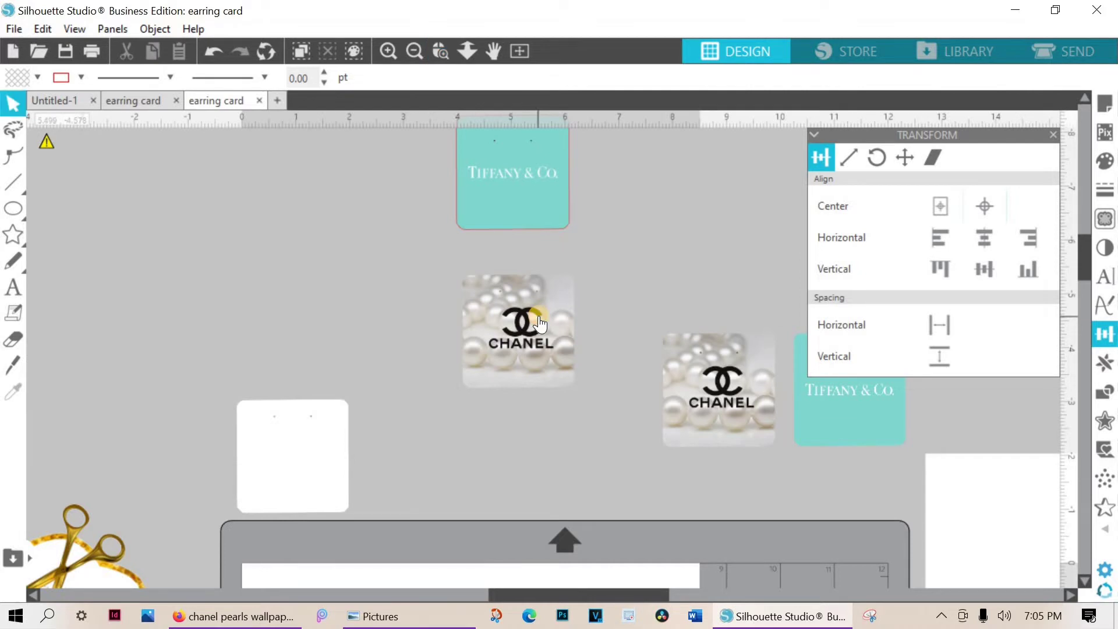
Place the new Chanel card and the Tiffany & Co. card side by side near the upper edge of the page.
scroll(539, 323, "up", 3)
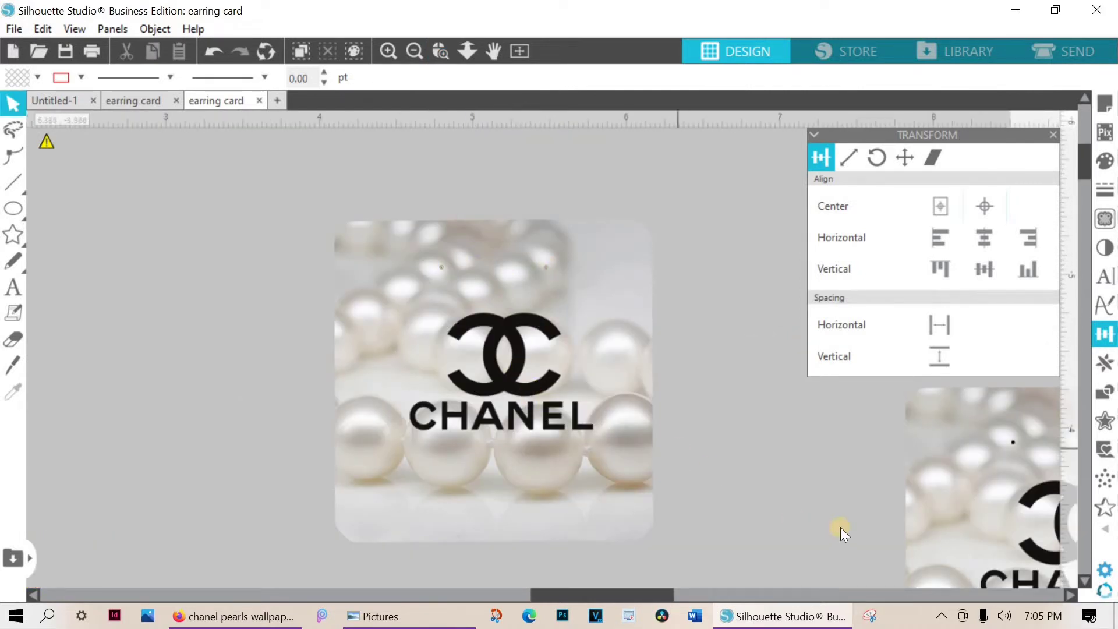
scroll(448, 233, "up", 1)
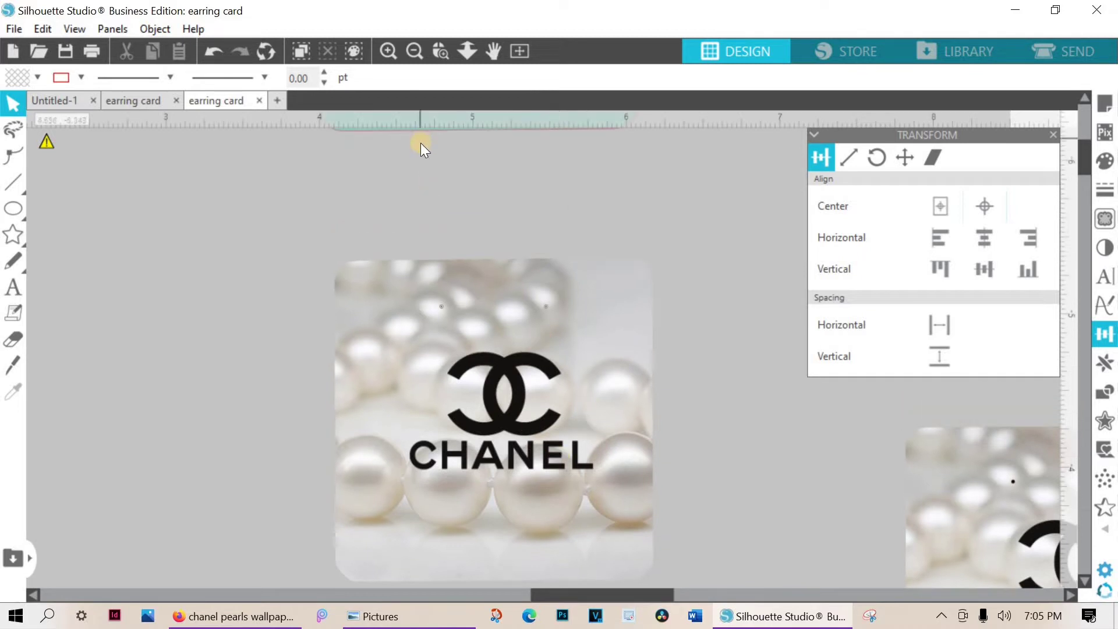
scroll(420, 143, "up", 2)
left_click(418, 51)
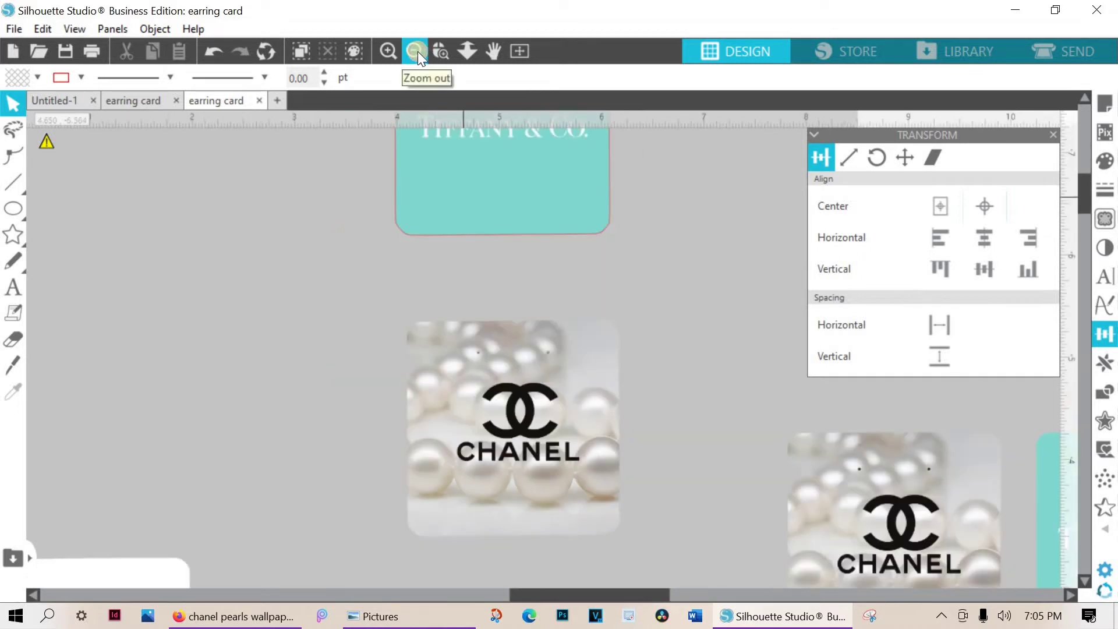
left_click_drag(518, 174, 423, 439)
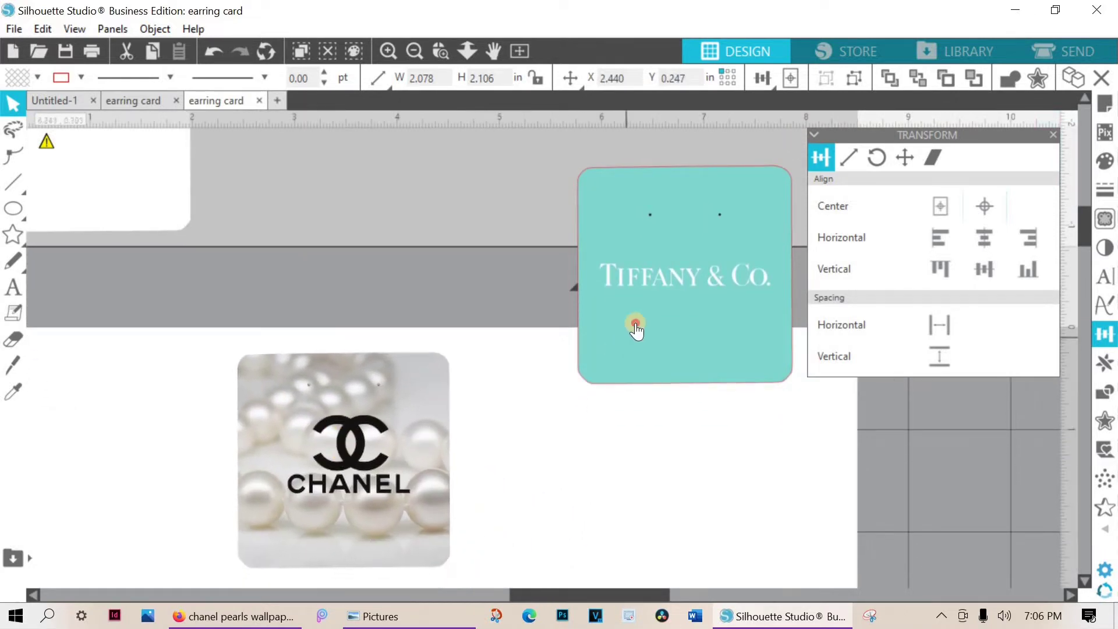
left_click_drag(635, 324, 533, 504)
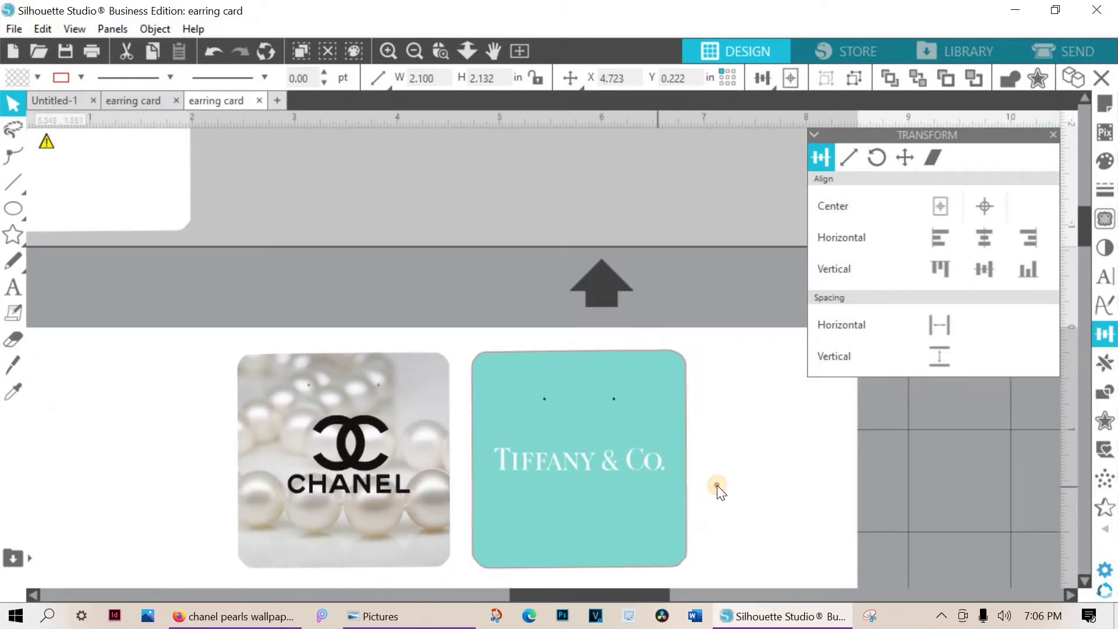
Select both cards on the page, flip them horizontally to mirror the designs, and deselect them.
left_click_drag(717, 484, 268, 455)
right_click(267, 455)
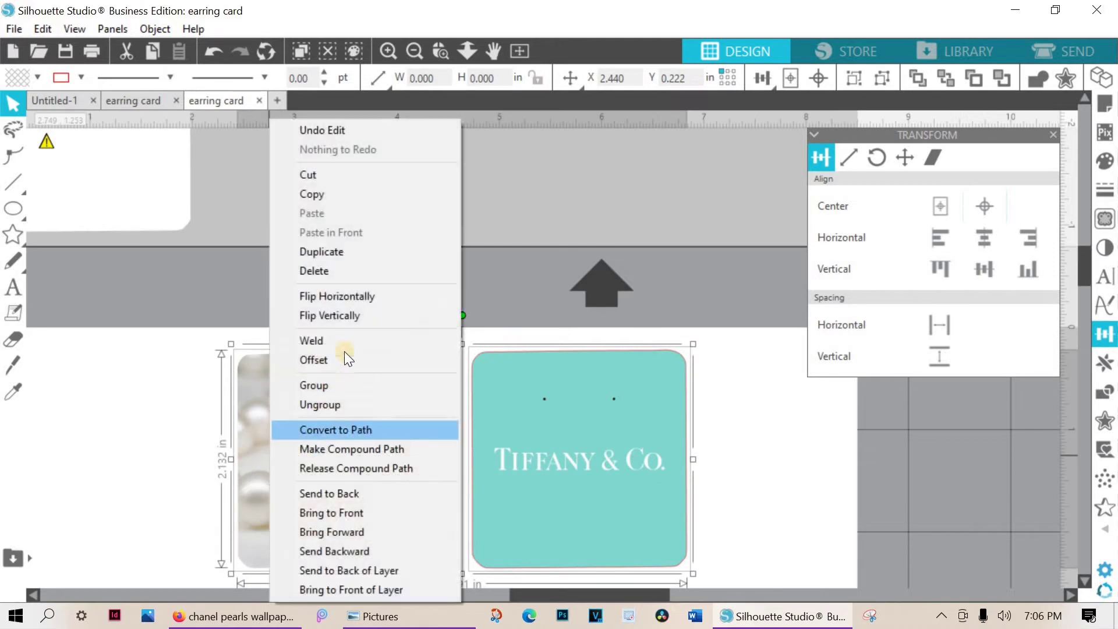
left_click(362, 296)
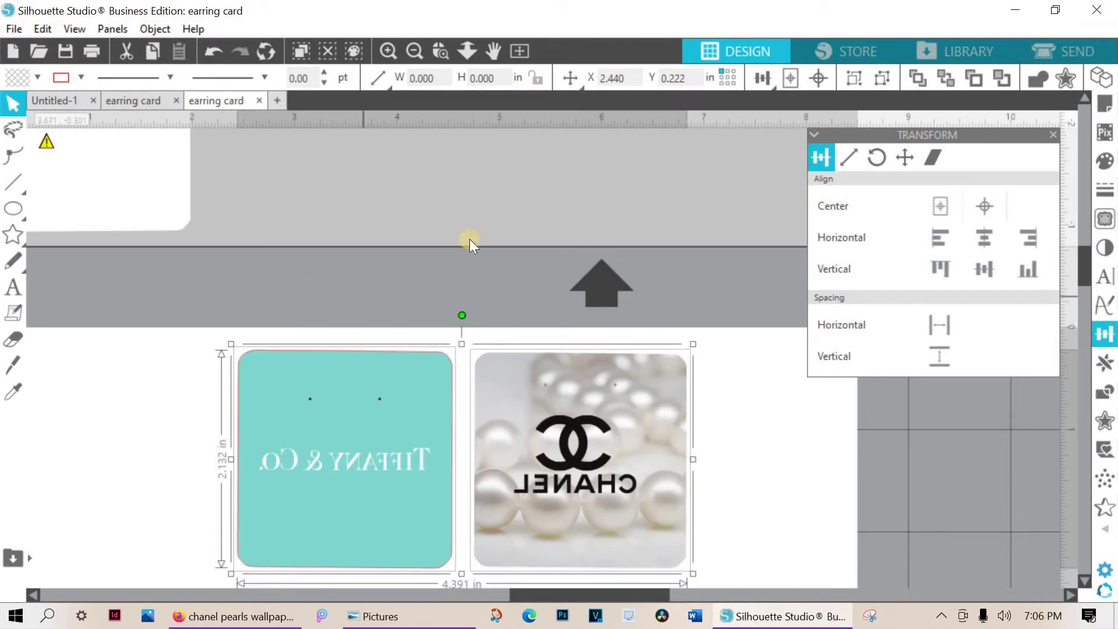
left_click(492, 195)
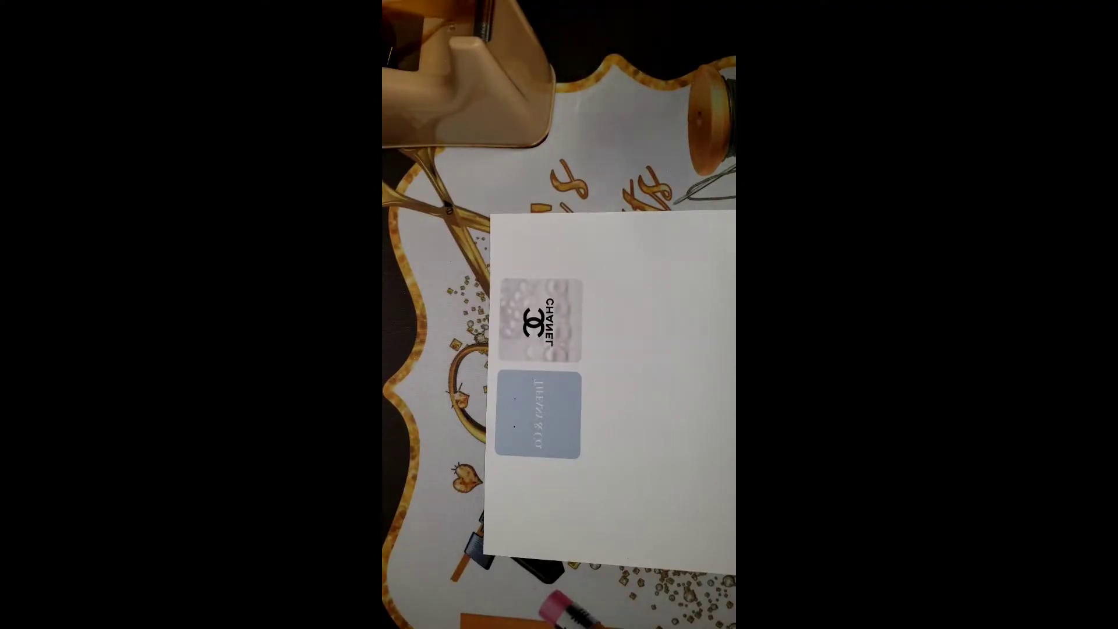